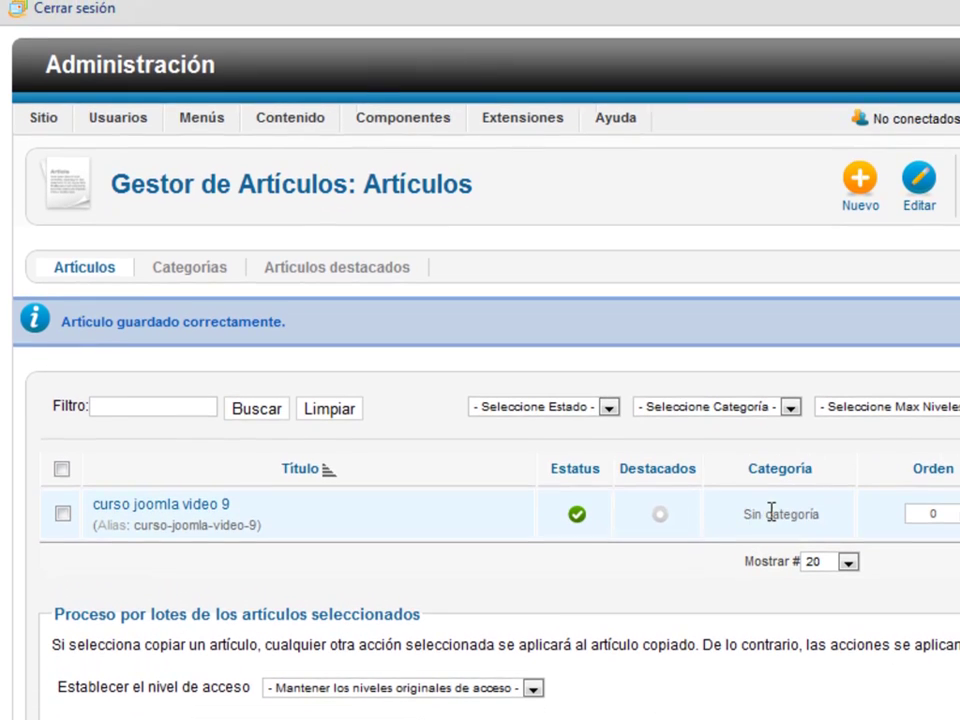
double_click(771, 473)
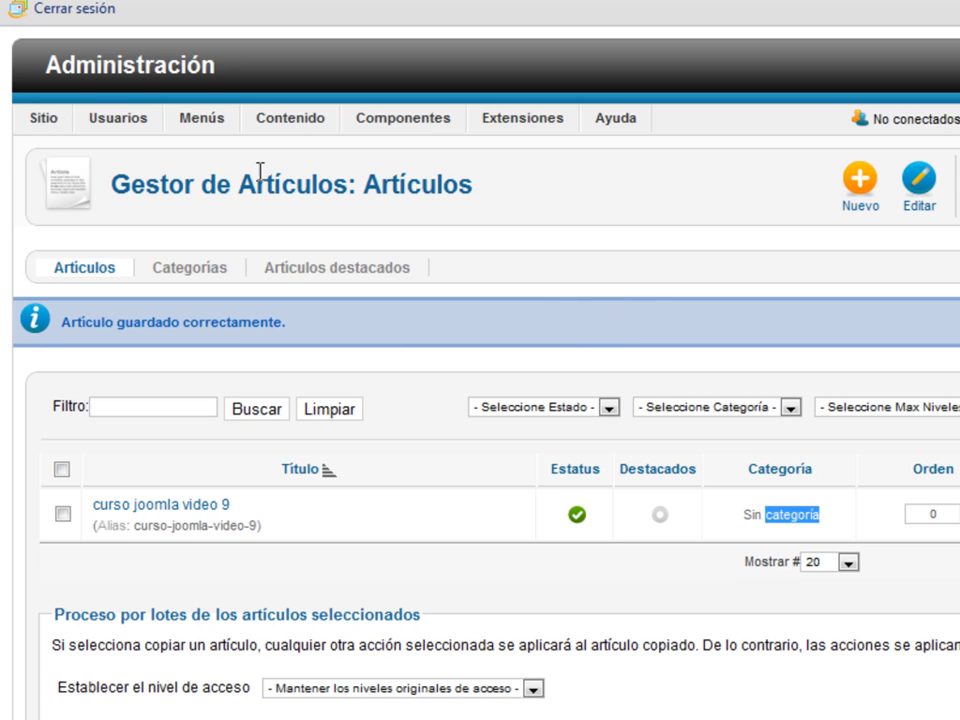
mouse_move(193, 124)
mouse_move(210, 148)
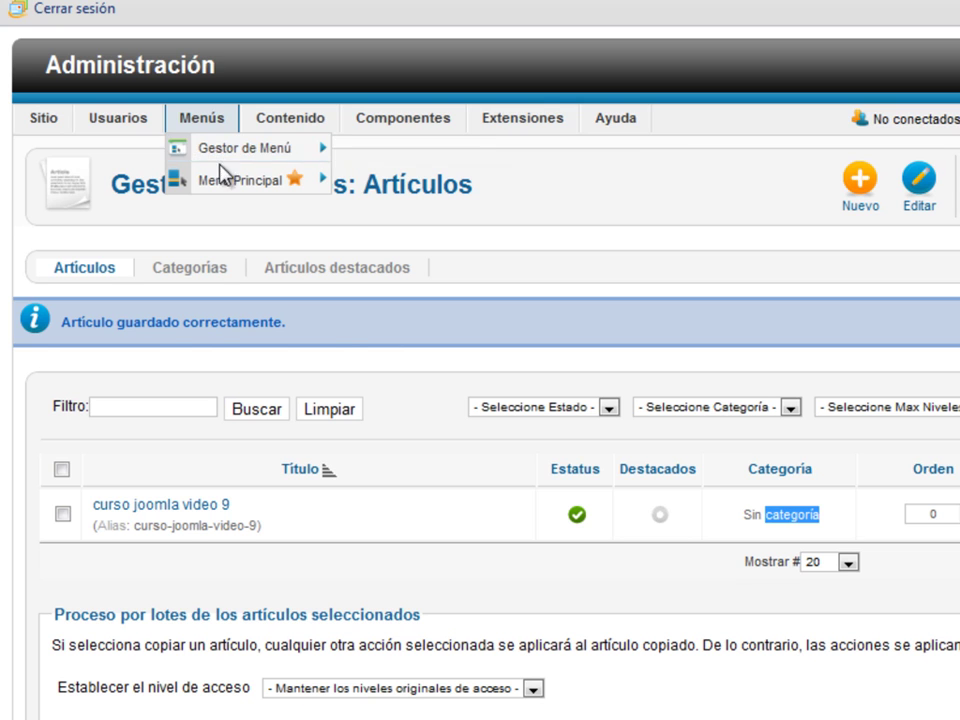
mouse_move(252, 130)
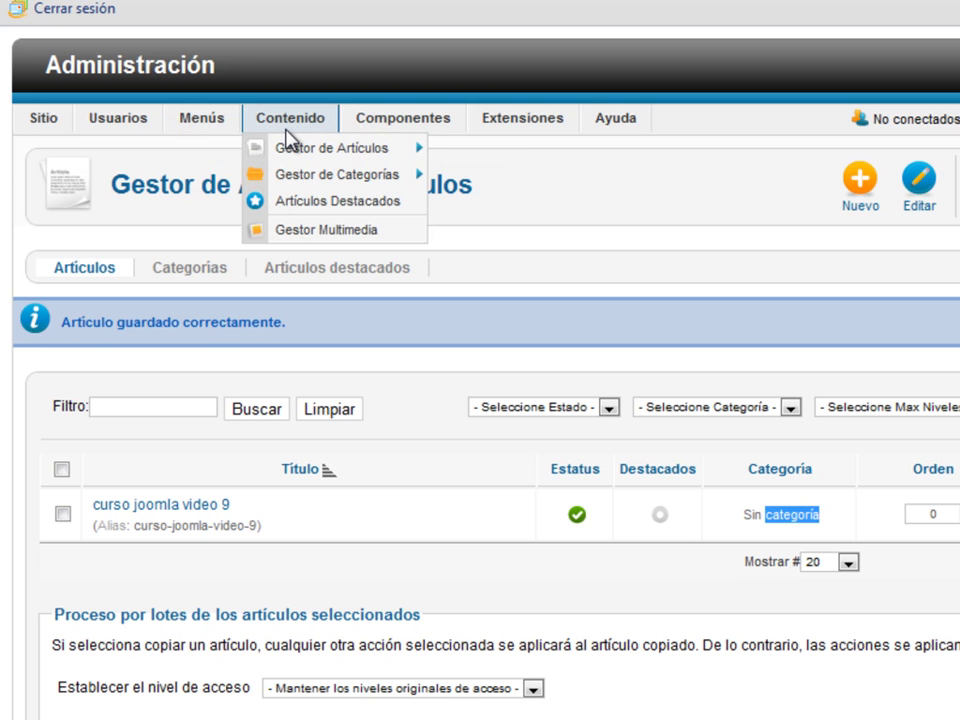
left_click(347, 572)
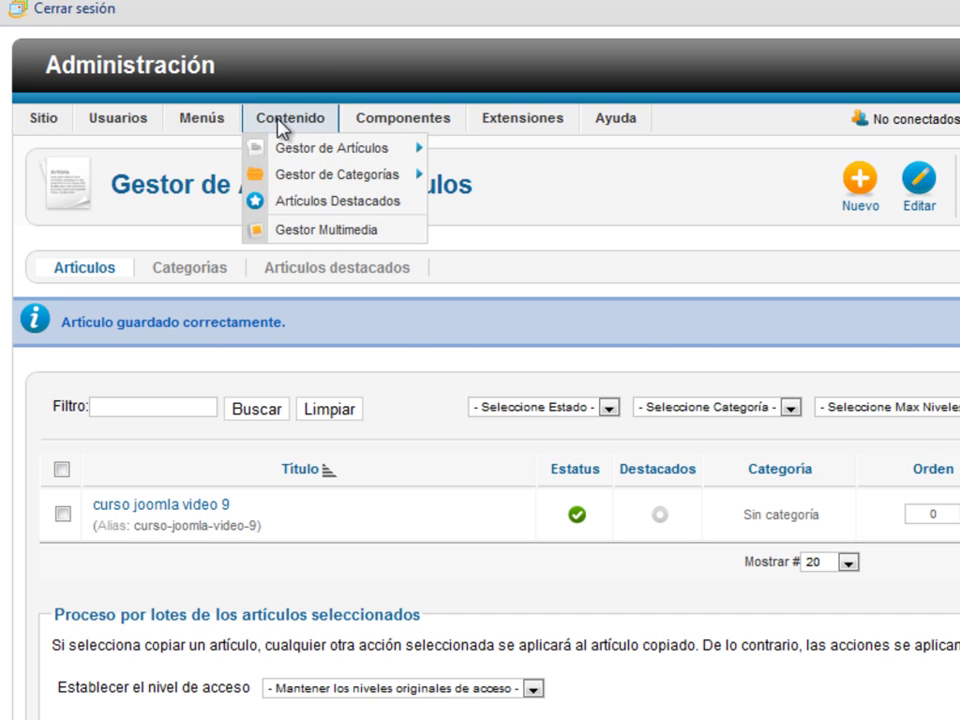
Open the article category manager and start creating a new category
mouse_move(291, 122)
mouse_move(310, 176)
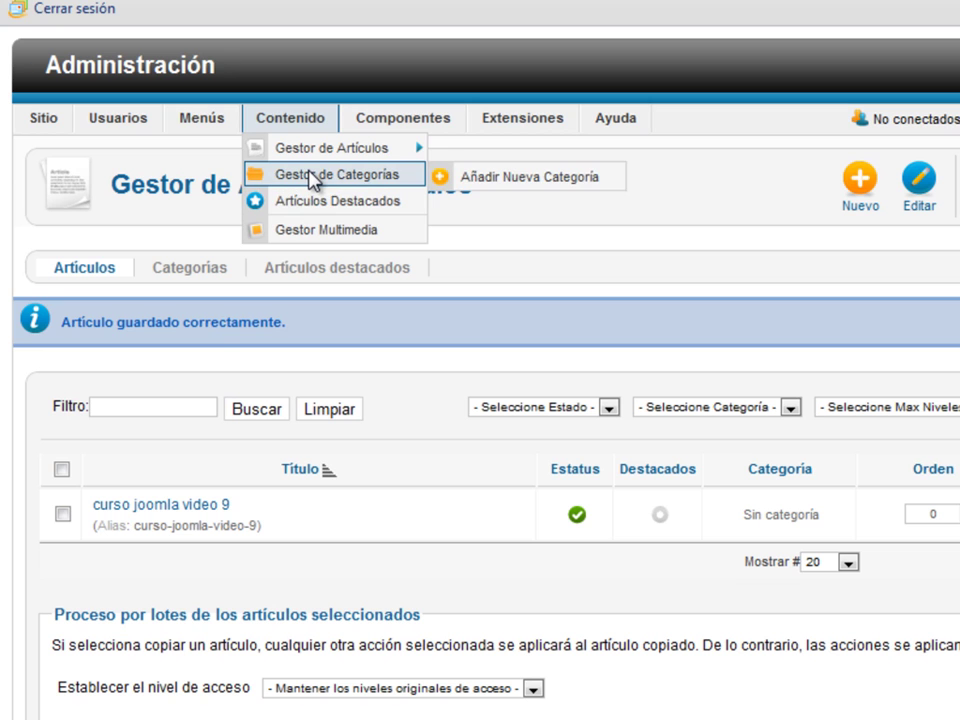
left_click(314, 178)
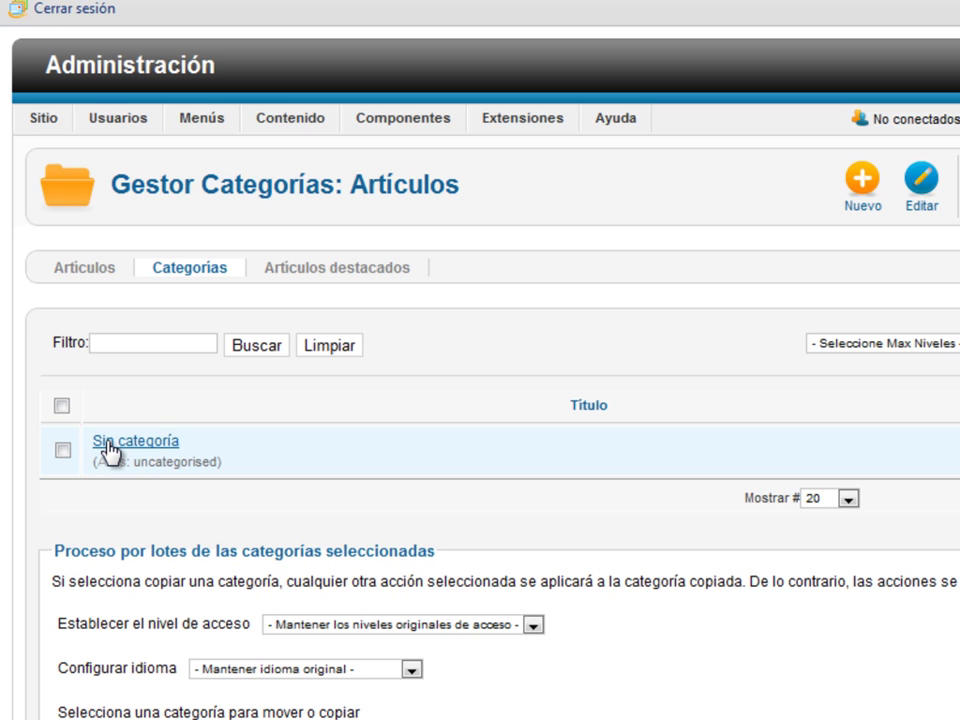
left_click(861, 205)
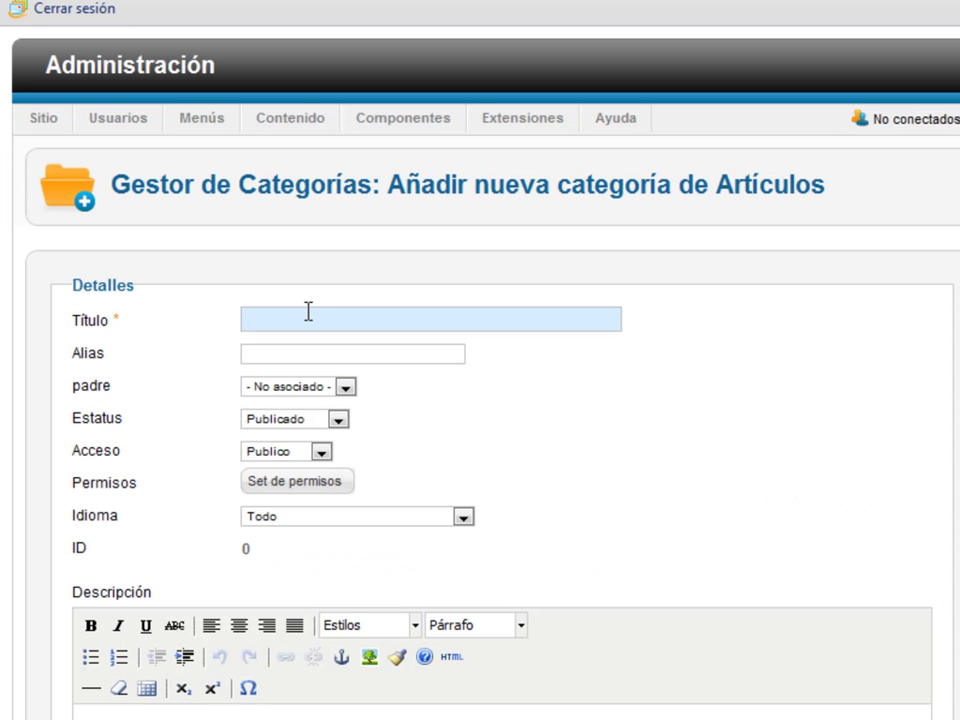
Enter Videotutoriales as both the title and the alias of the new category
type("VIde")
key("Down")
key("Down")
key("Return")
key("Tab")
double_click(308, 311)
key("ctrl+c")
left_click(302, 352)
double_click(301, 352)
key("ctrl+v")
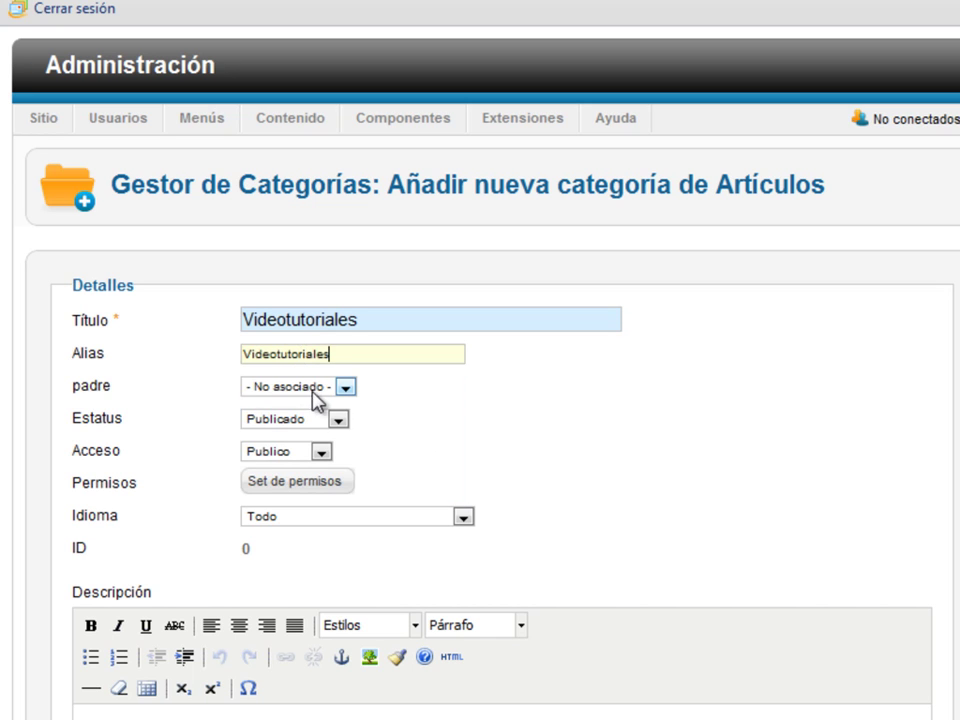
Review the available parent, status and access level options for the category without changing them
left_click(308, 392)
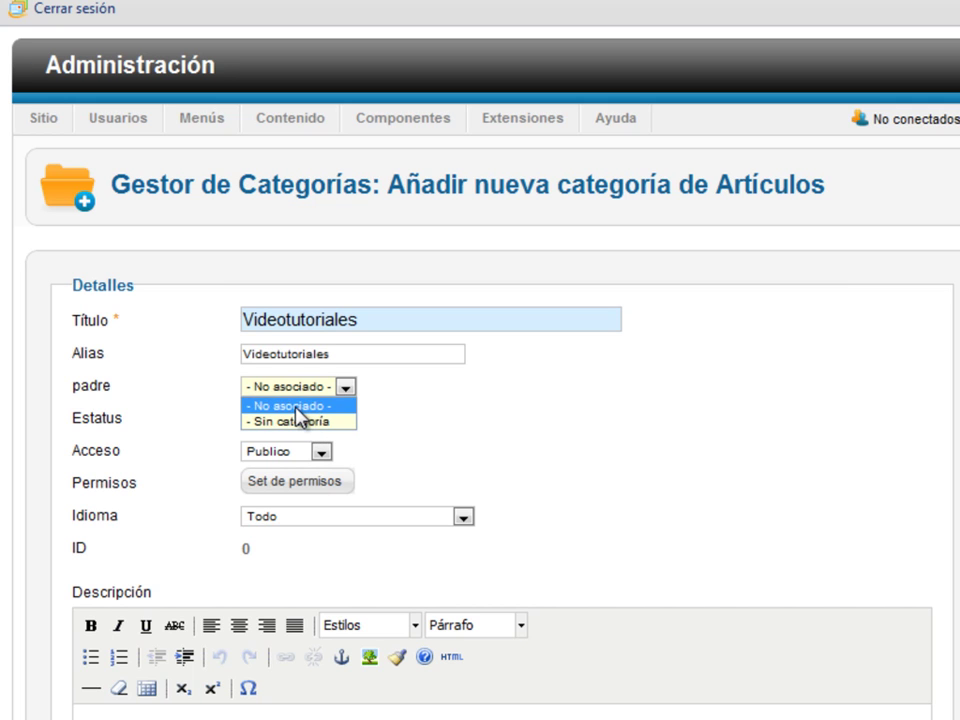
left_click(461, 396)
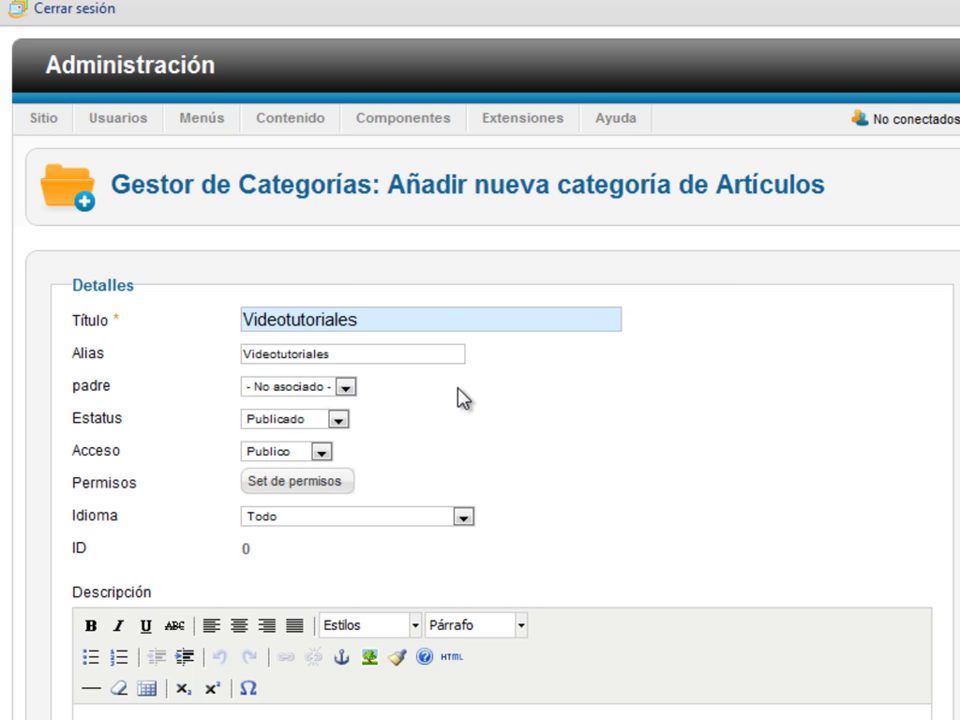
left_click(323, 417)
left_click(328, 418)
left_click(312, 450)
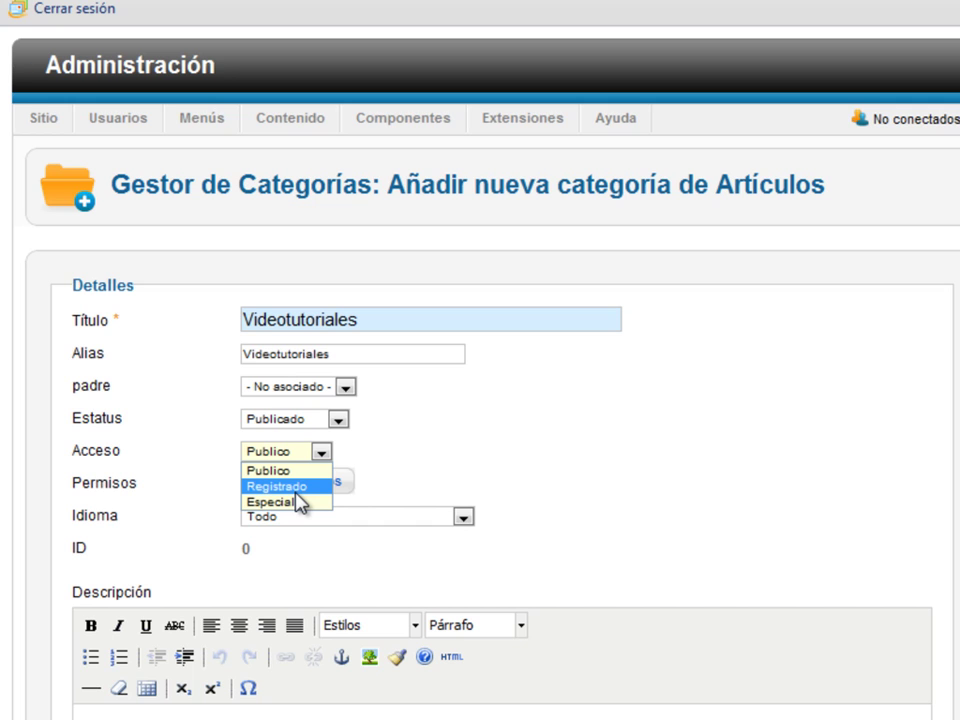
left_click(520, 440)
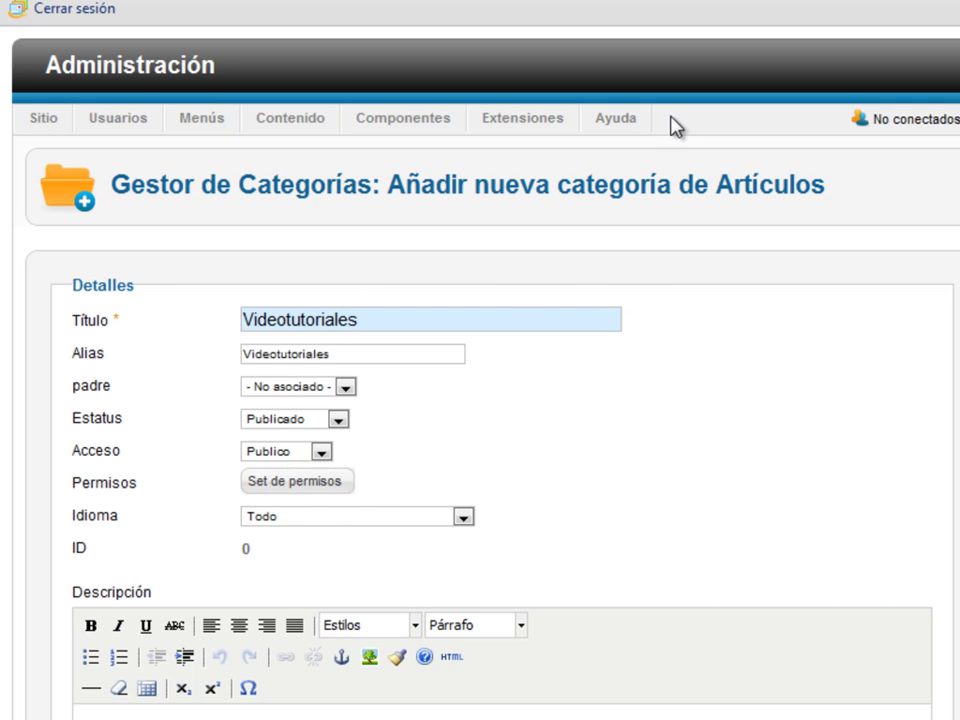
Examine the category's access rules for the user groups, including the Administrador permissions, and return to the category details
left_click(316, 483)
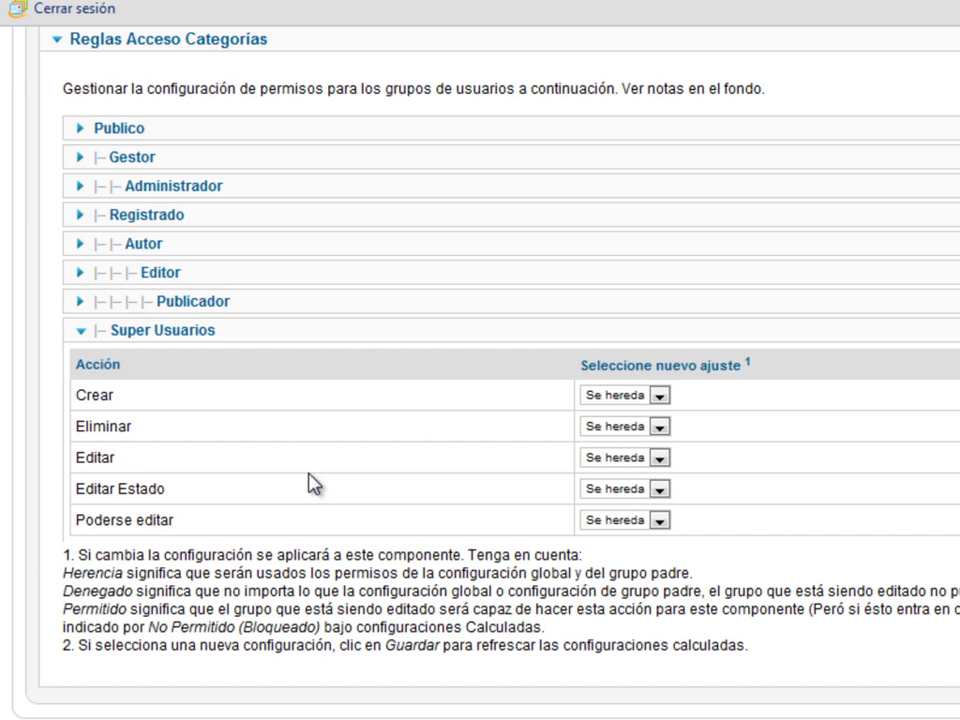
scroll(311, 420, "up", 3)
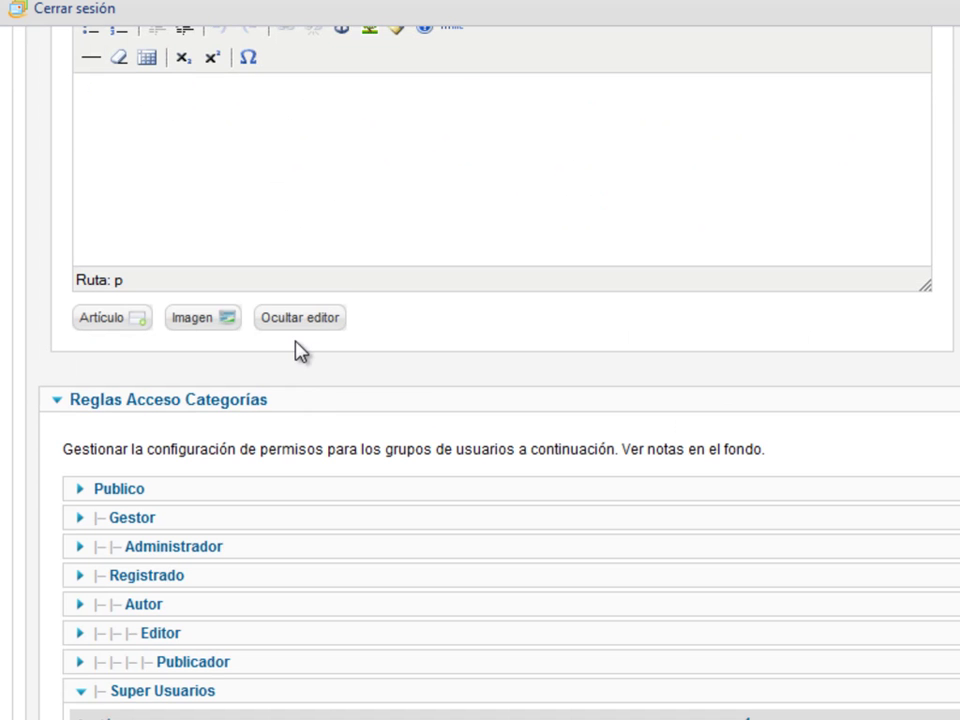
scroll(300, 349, "up", 3)
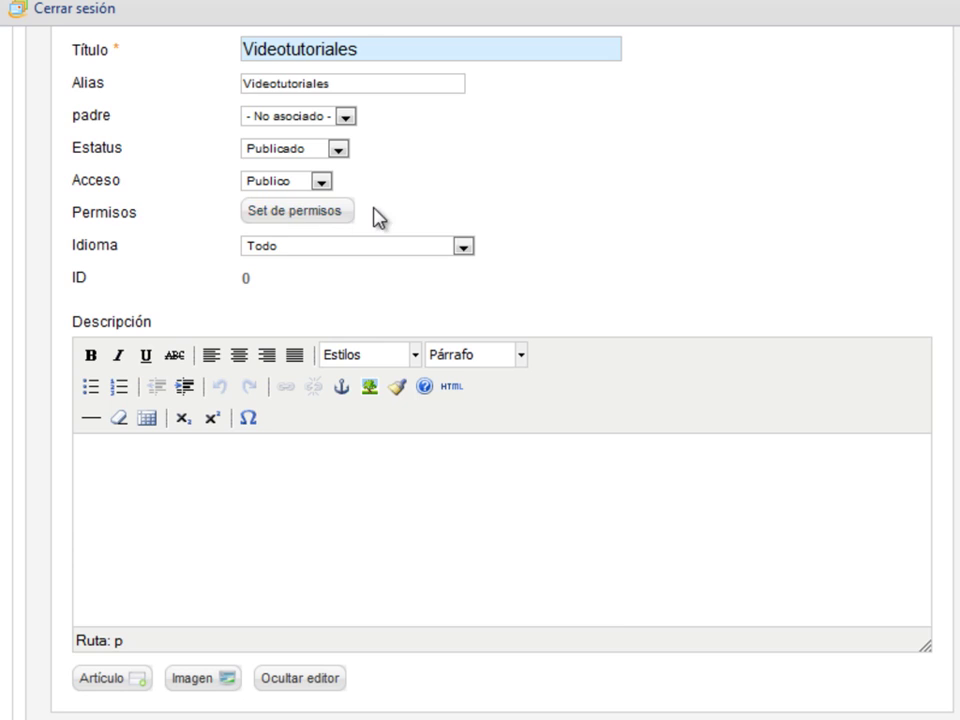
scroll(375, 214, "down", 6)
scroll(317, 471, "up", 2)
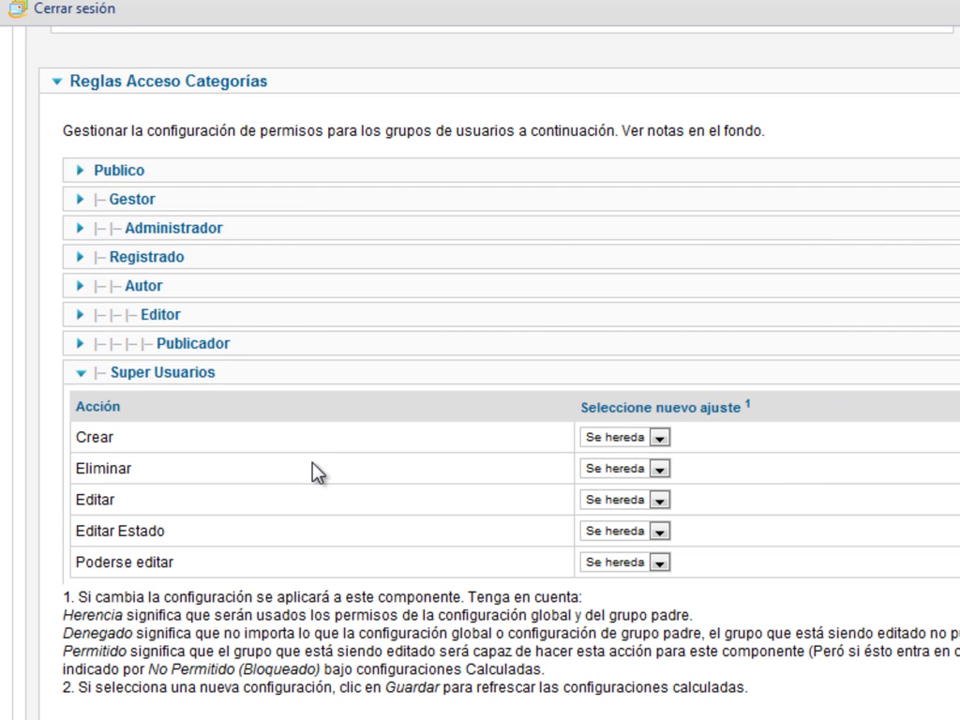
scroll(279, 382, "up", 5)
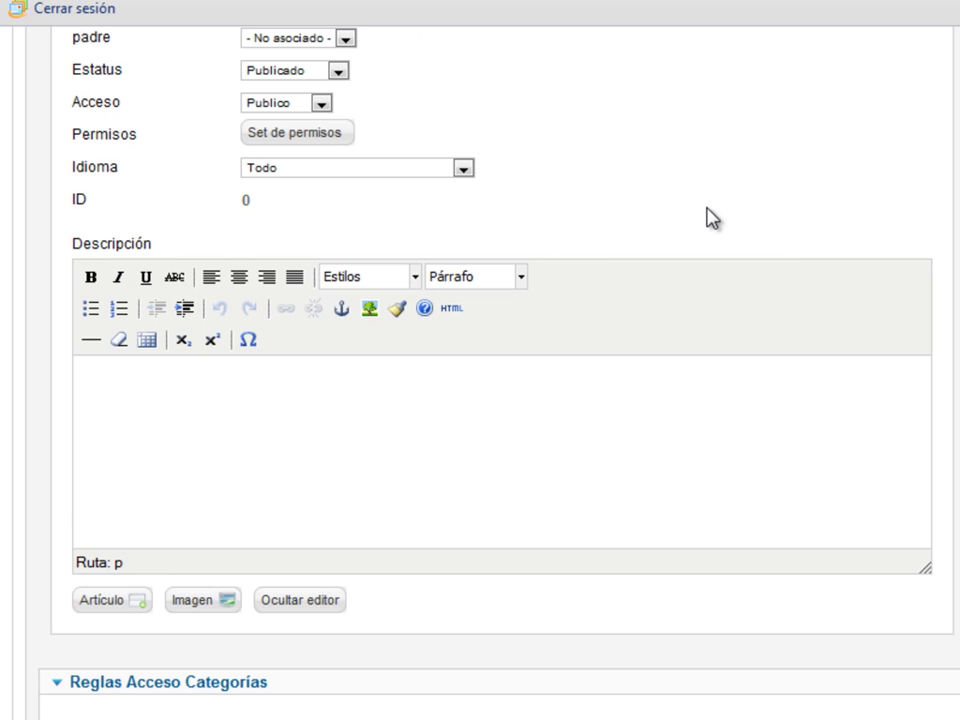
scroll(612, 376, "down", 6)
scroll(135, 302, "up", 3)
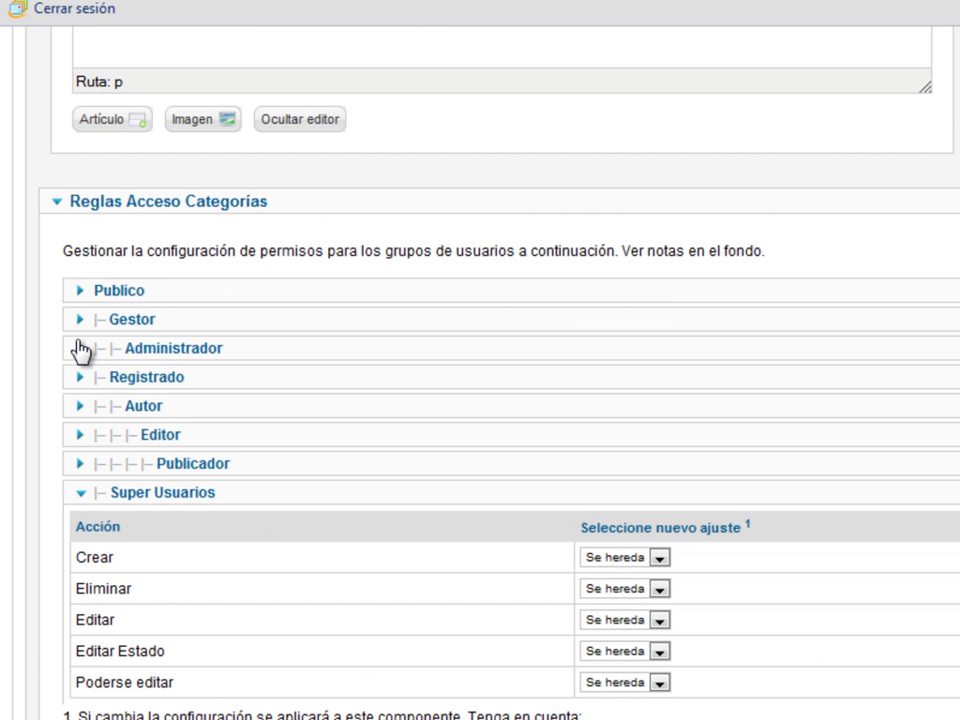
left_click(77, 349)
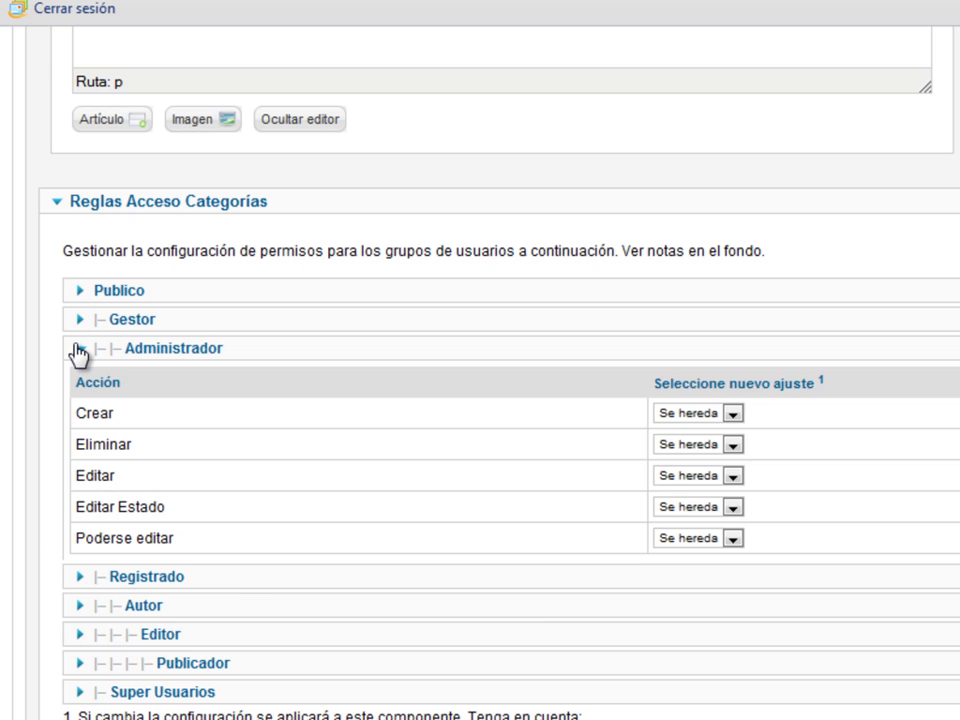
left_click(77, 350)
scroll(377, 450, "up", 9)
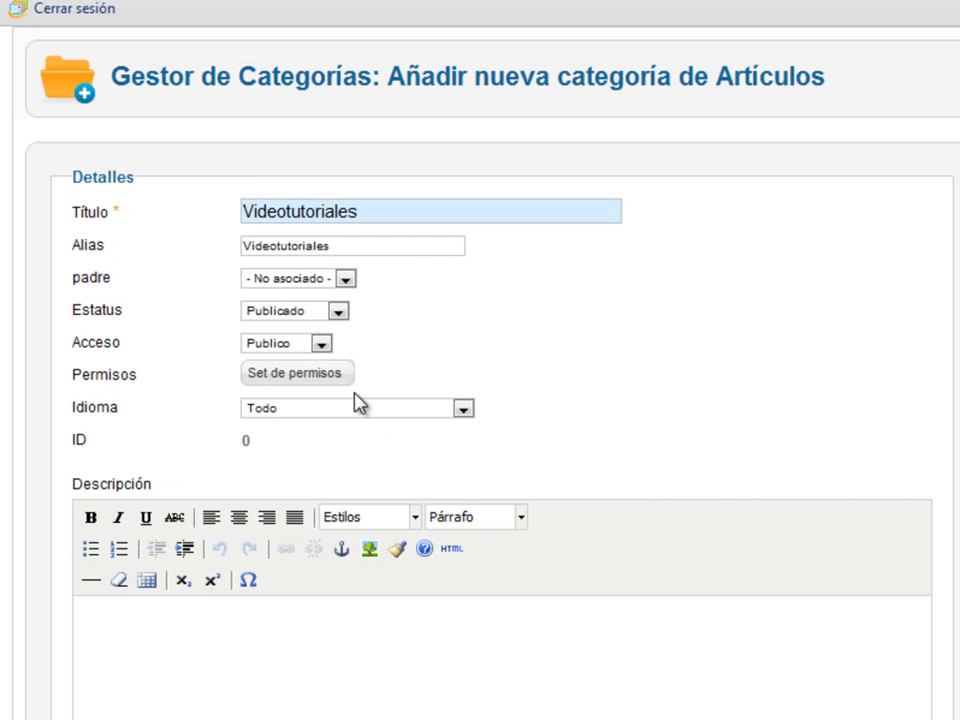
Keep the category's language as Todo and set Super User as its creator
left_click(350, 408)
left_click(351, 408)
left_click(352, 410)
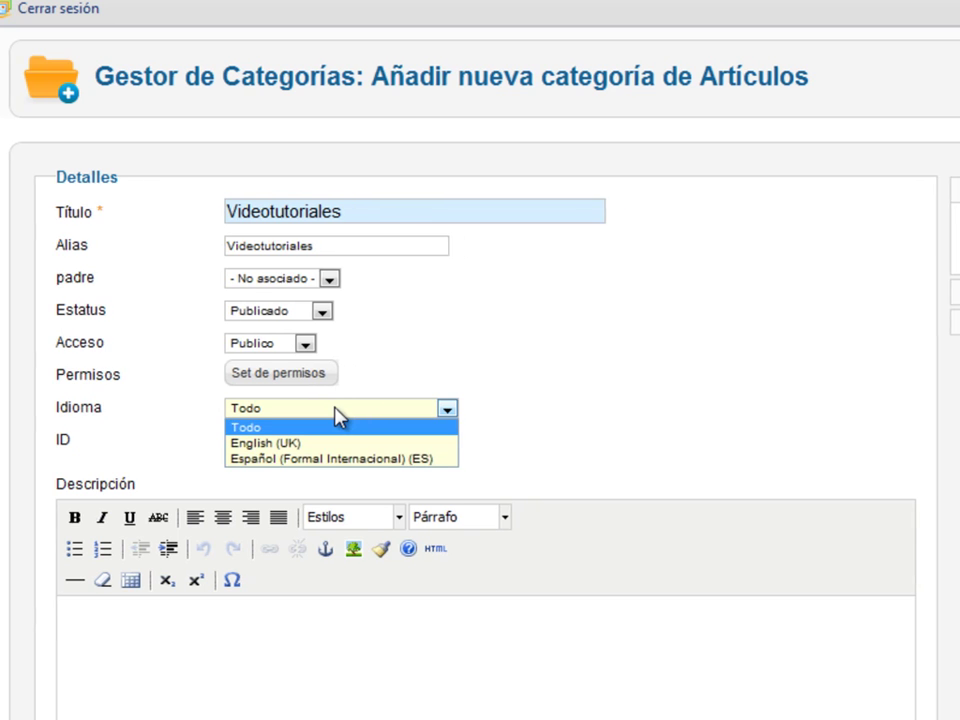
left_click(10, 427)
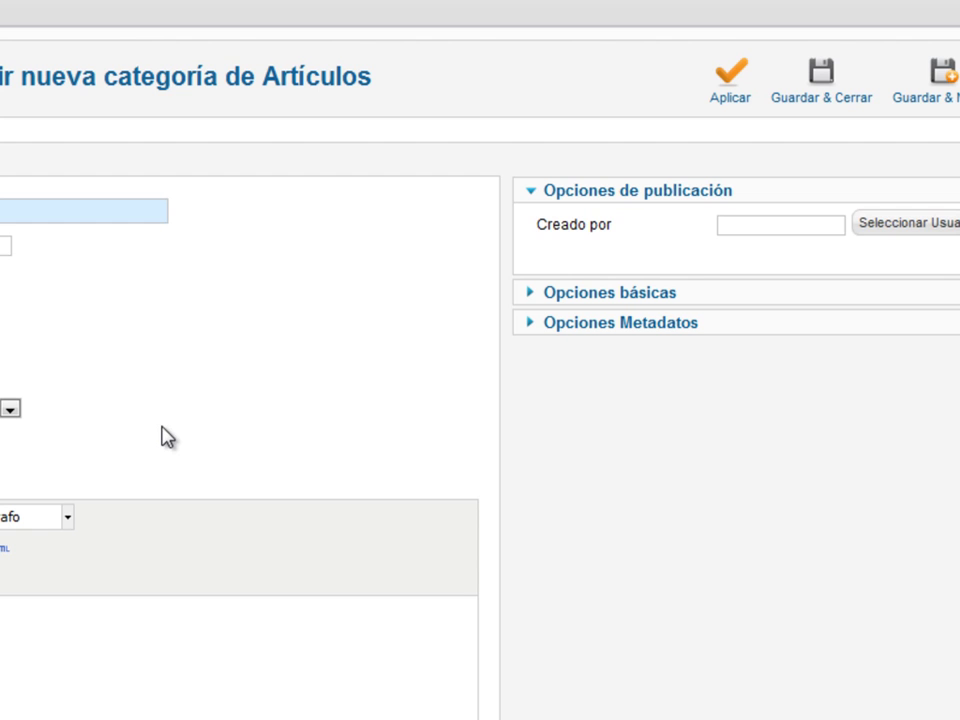
left_click(896, 229)
left_click(112, 222)
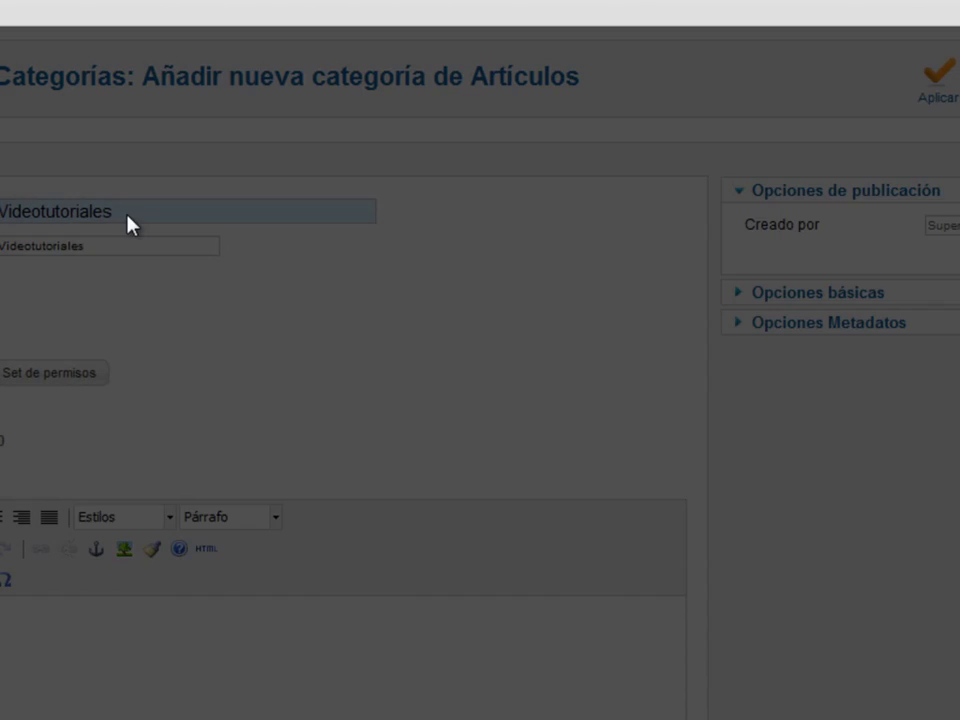
scroll(350, 377, "down", 5)
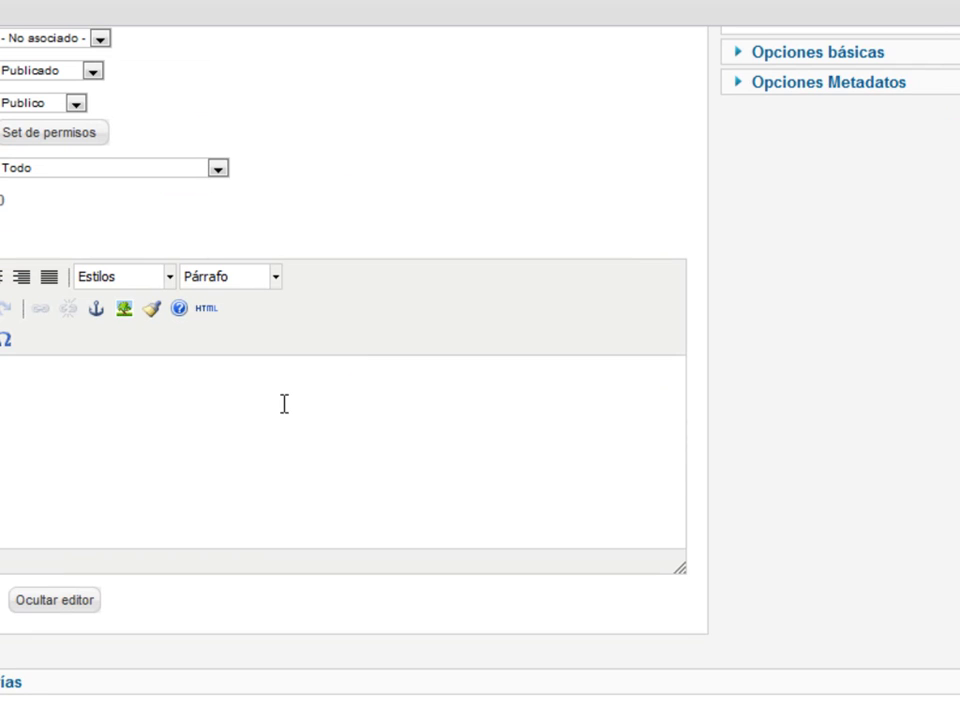
left_click(165, 402)
type("Videotutoriales")
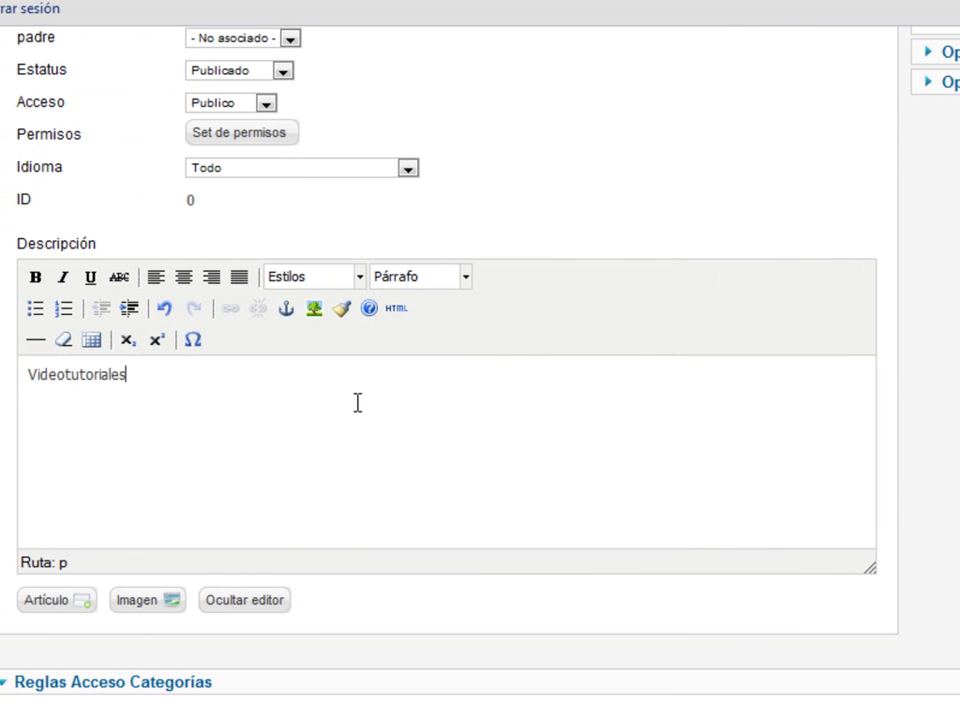
key("ctrl+z")
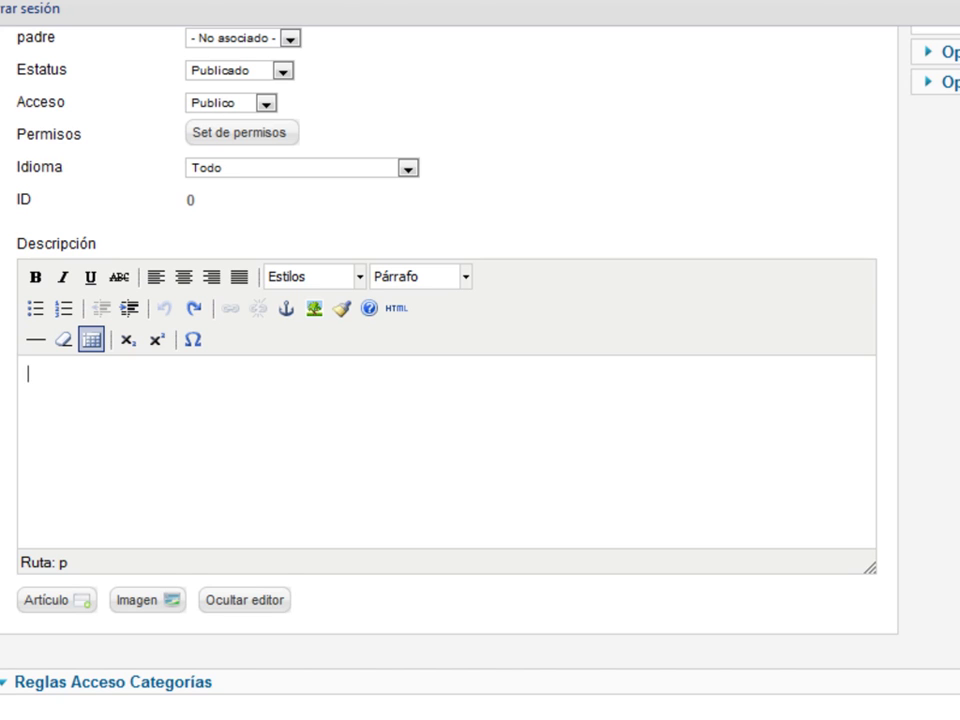
Fill the category description with the Lorem Ipsum sample paragraph
scroll(540, 373, "up", 3)
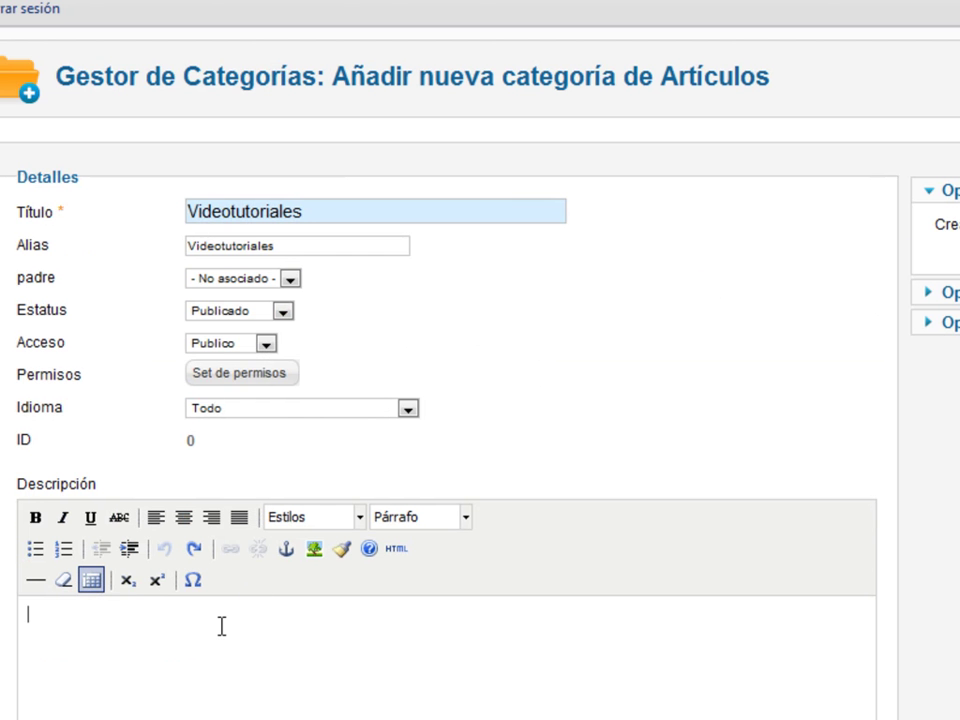
type("Lorem Ipsum is simply dummy text of the printing and typesetting industry. Lorem Ipsum has been the industry's standard dummy text ever since the 1500s, when an unknown printer took a galley of type and scrambled it to make a type specimen book. It has survived not only five centuries, but also the leap into electronic typesetting, remaining essentially unchanged. It was popularised in the 1960s with the release of Letraset sheets containing Lorem Ipsum passages, and more recently with desktop publishing software like Aldus PageMaker including versions of Lorem Ipsum.")
scroll(754, 381, "down", 3)
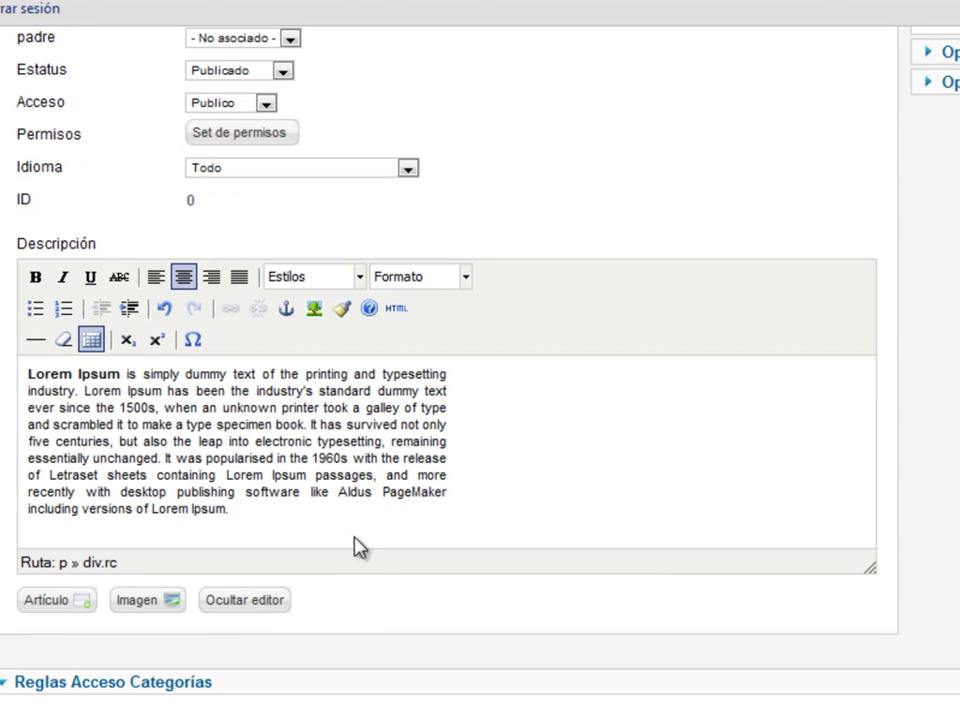
Insert a link to the article "curso joomla video 9" into the category description, leaving out any image
left_click(133, 605)
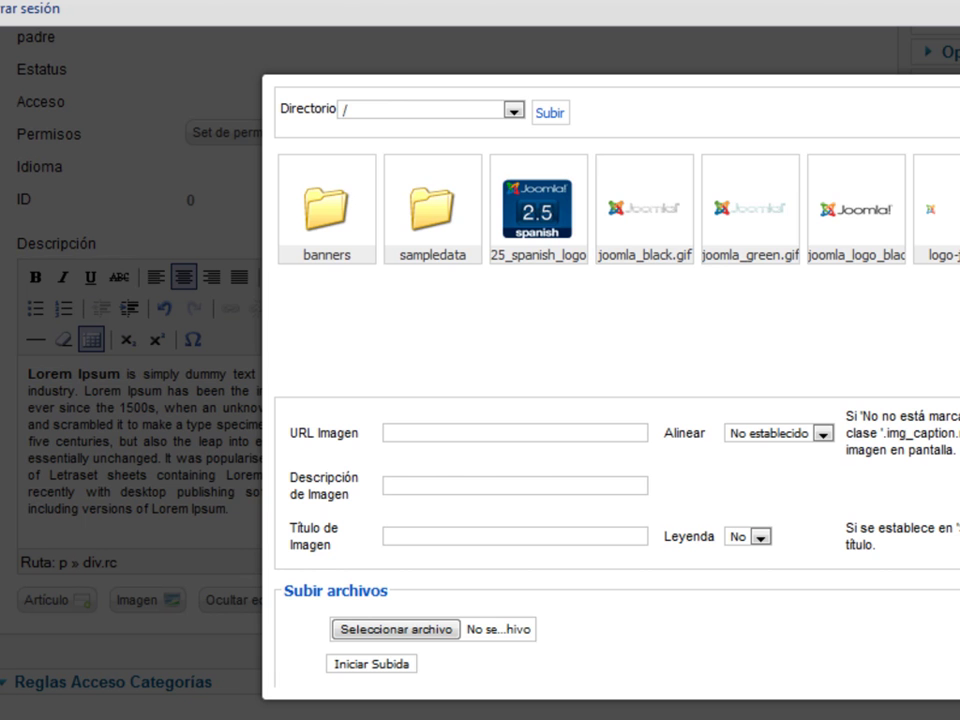
key("Escape")
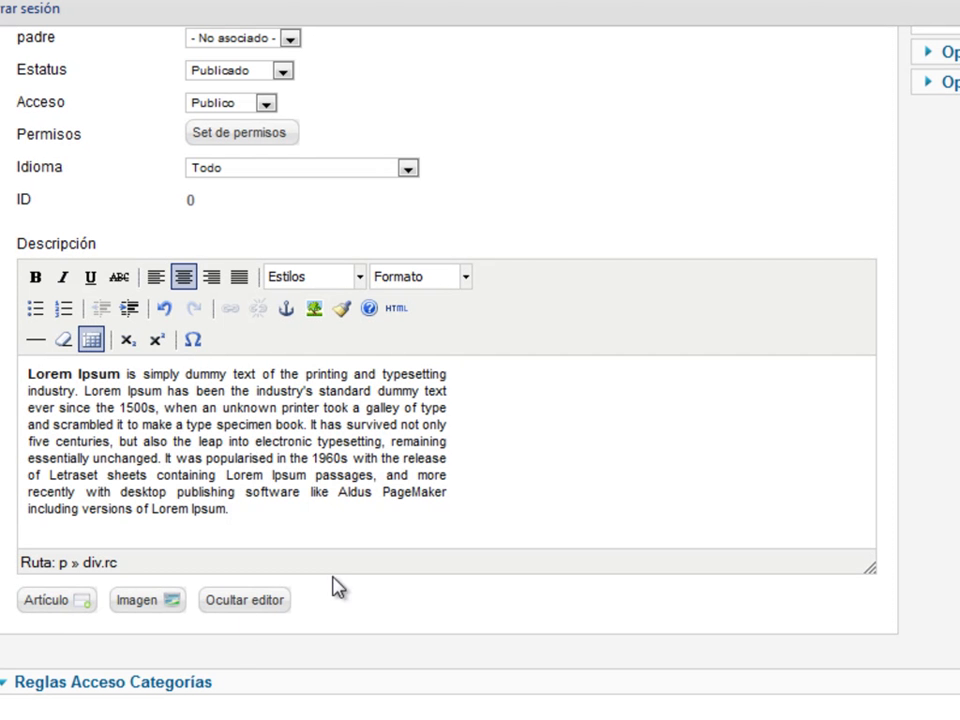
left_click(69, 602)
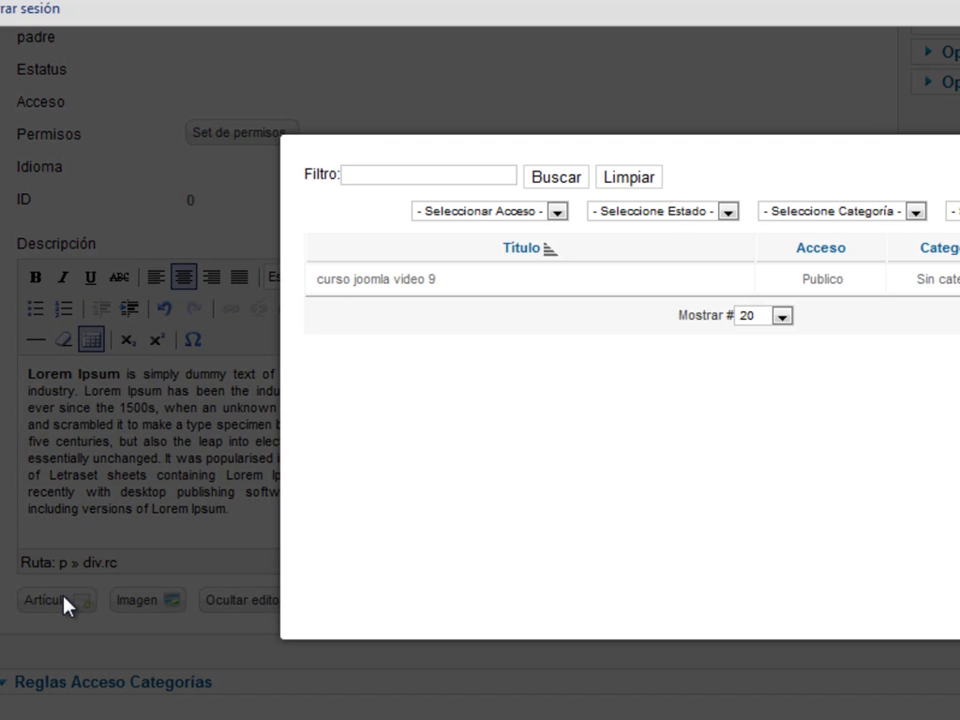
left_click(390, 282)
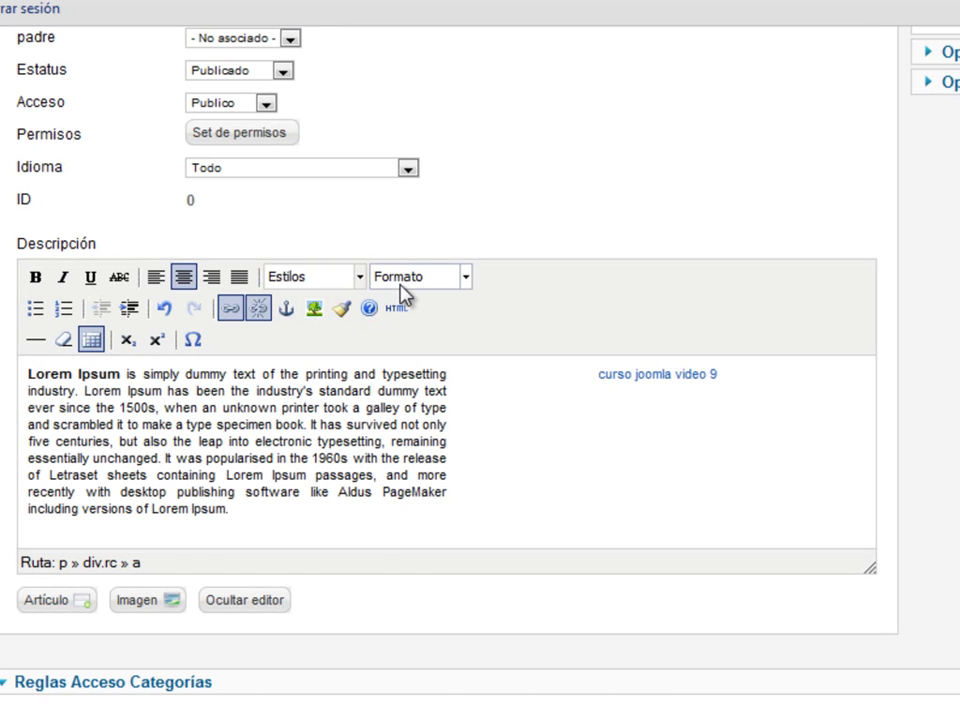
Save the Videotutoriales category and close its editing form
scroll(400, 294, "up", 3)
scroll(400, 294, "down", 3)
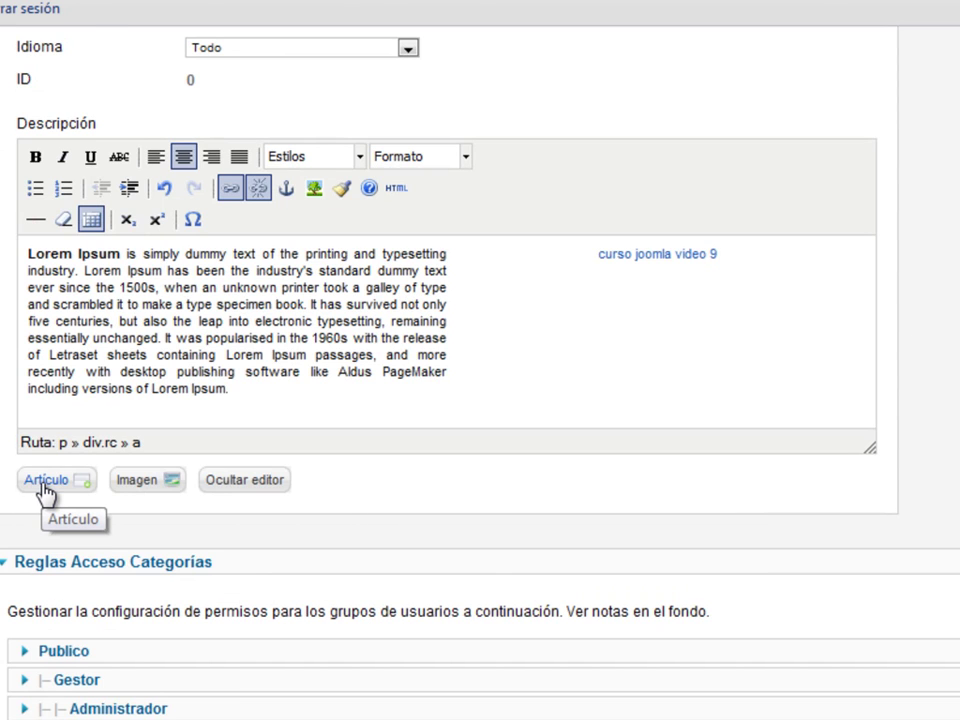
scroll(255, 371, "up", 3)
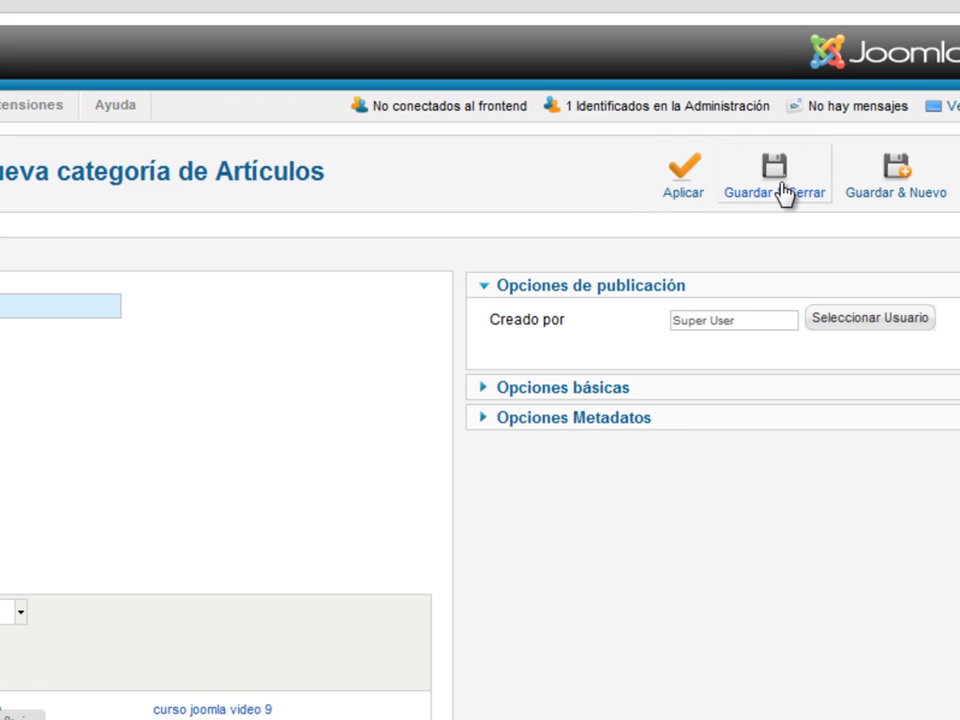
left_click(783, 193)
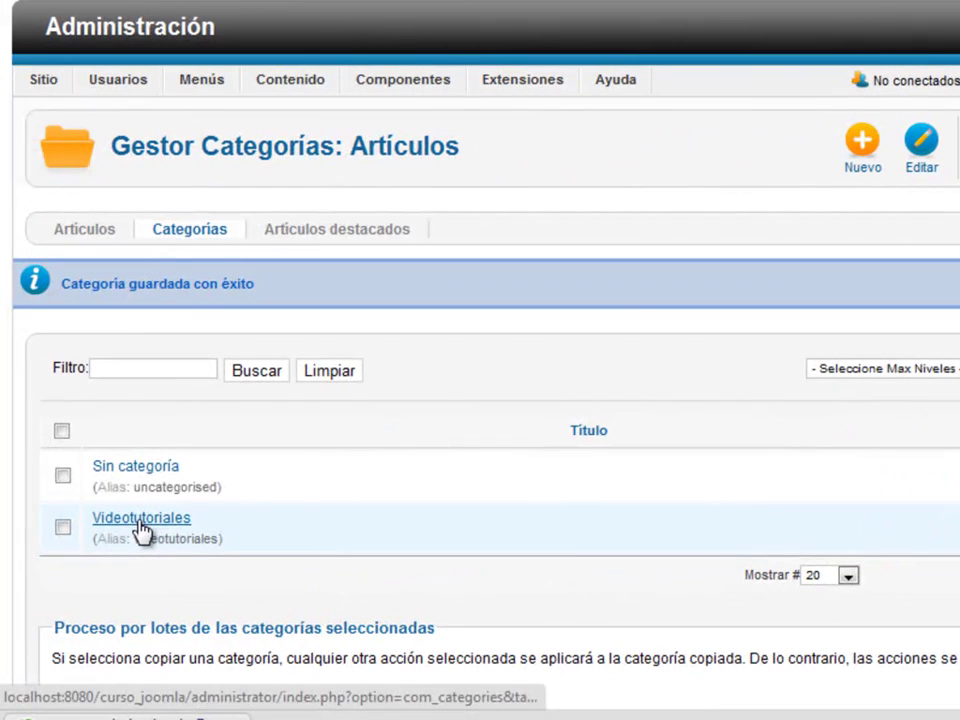
Assign the article "curso joomla video 9" to the Videotutoriales category, then save and close it
mouse_move(290, 80)
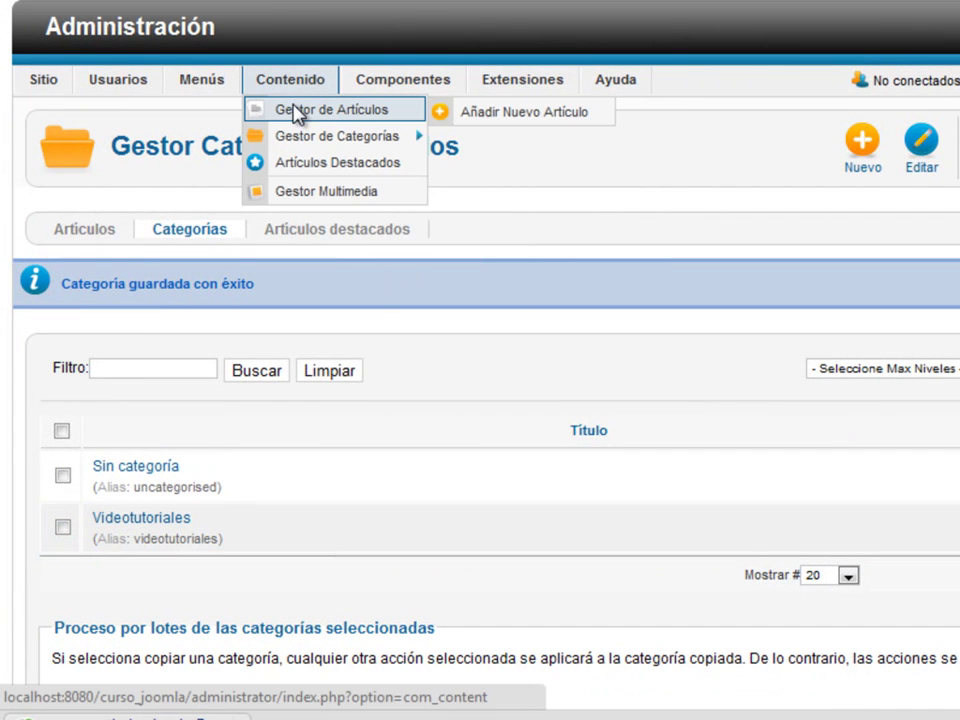
left_click(343, 112)
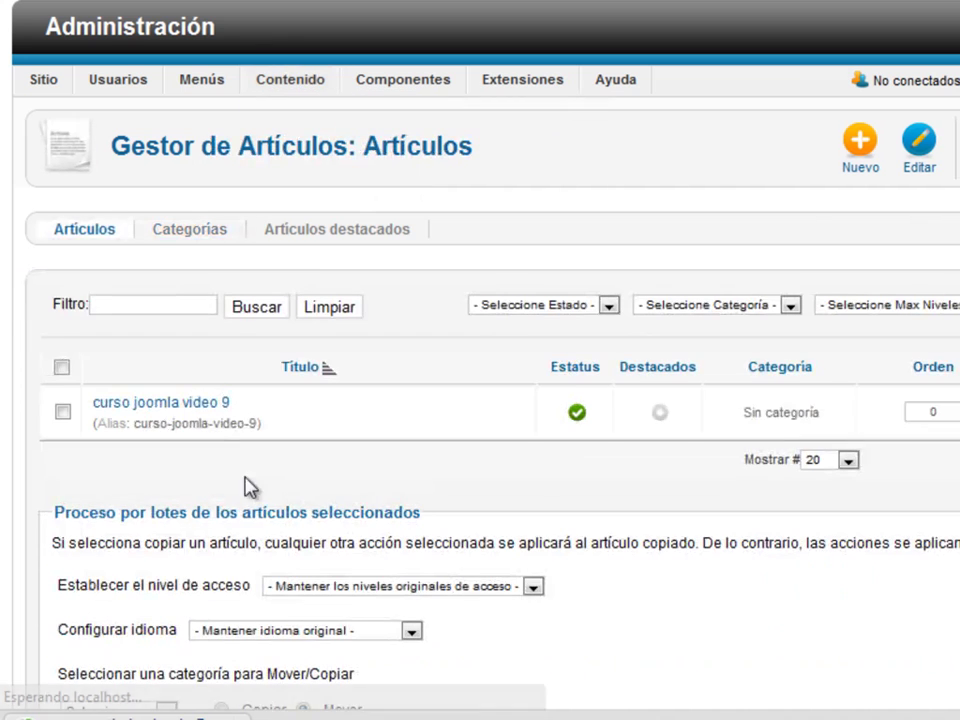
left_click(170, 410)
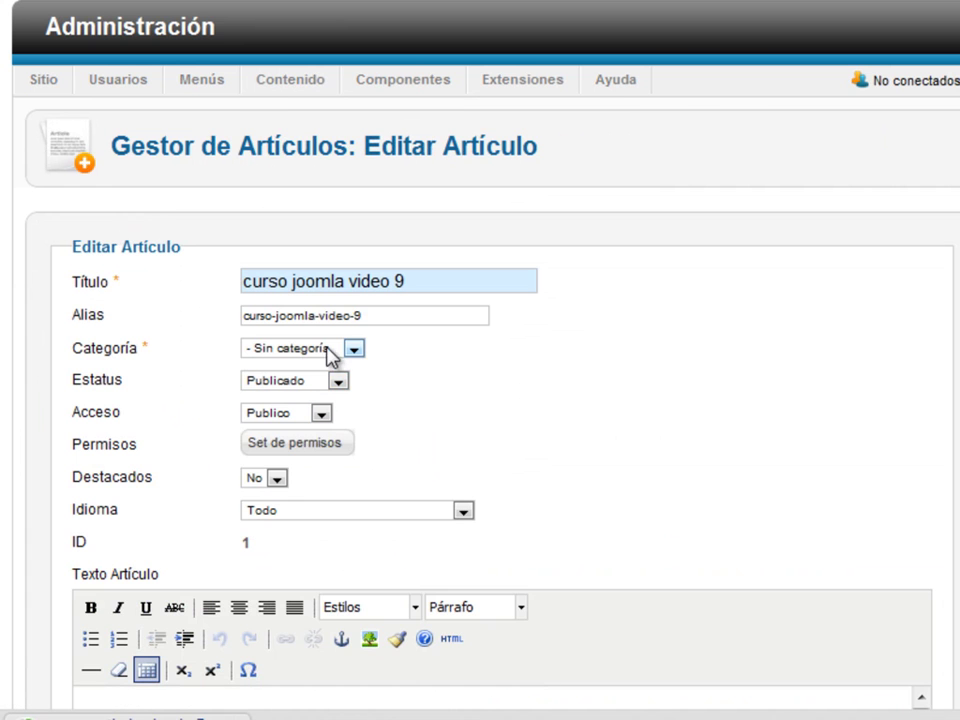
left_click(330, 355)
left_click(320, 384)
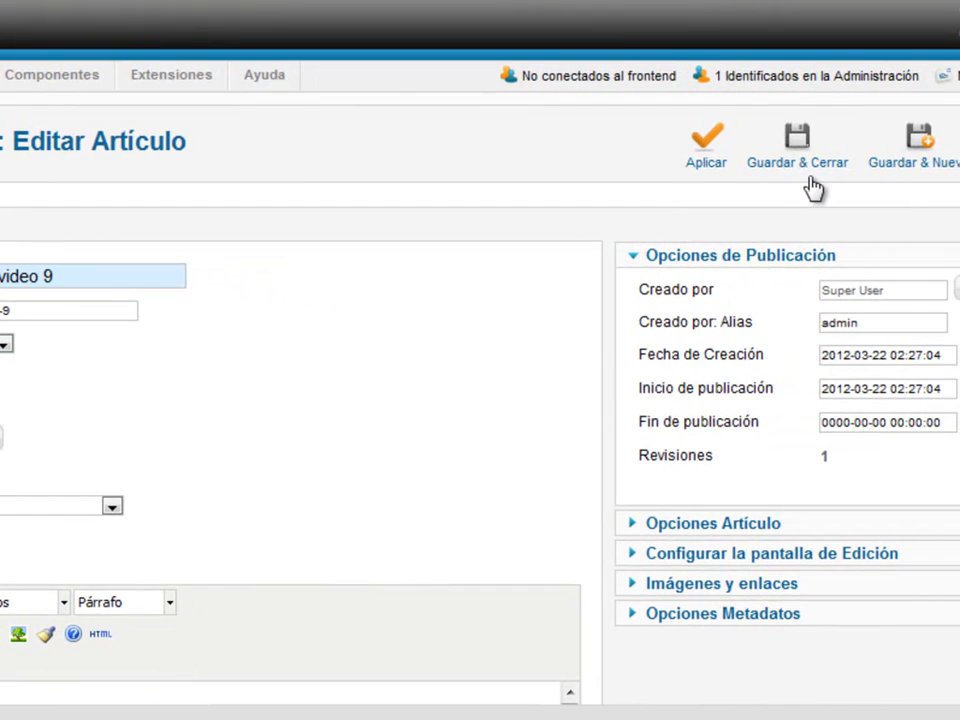
left_click(805, 168)
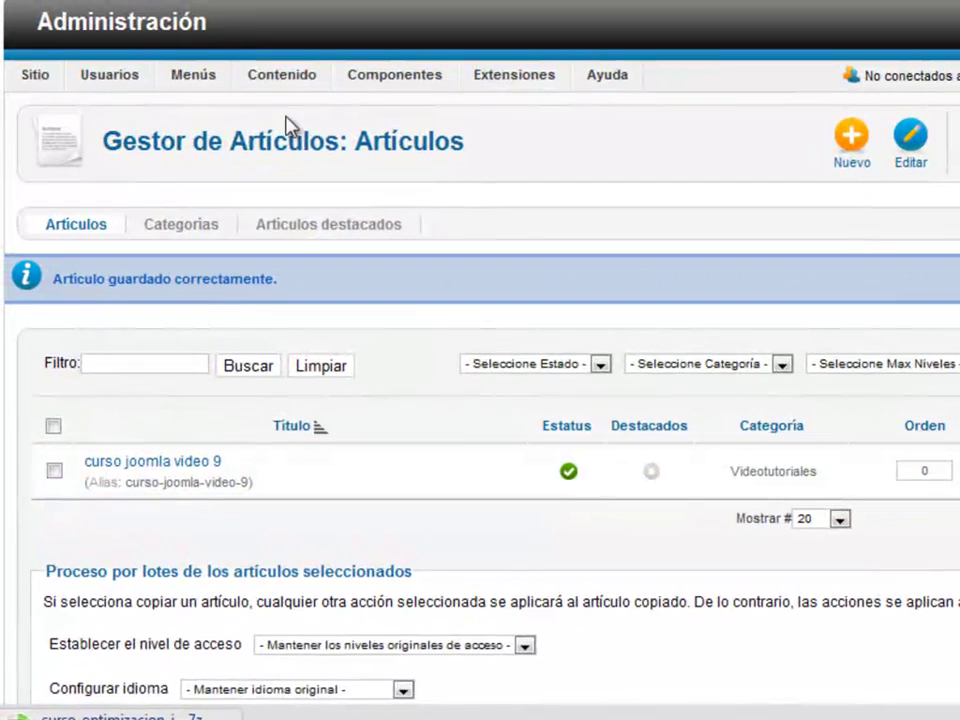
Open the items of Menú Principal in the menu manager and locate that menu with its Inicio link on the public site
mouse_move(212, 69)
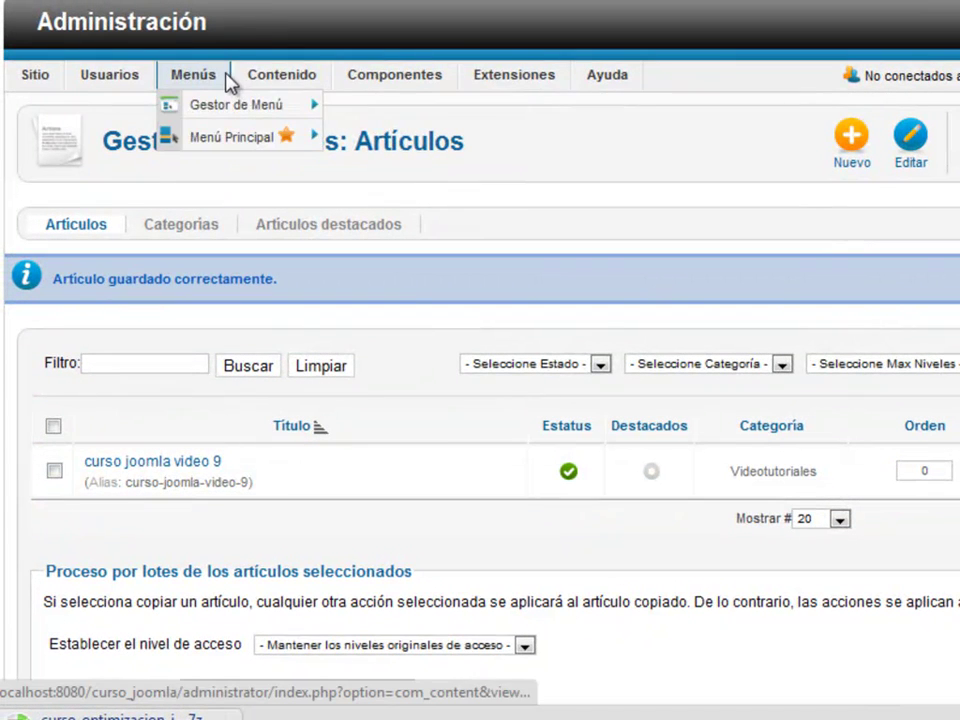
mouse_move(214, 108)
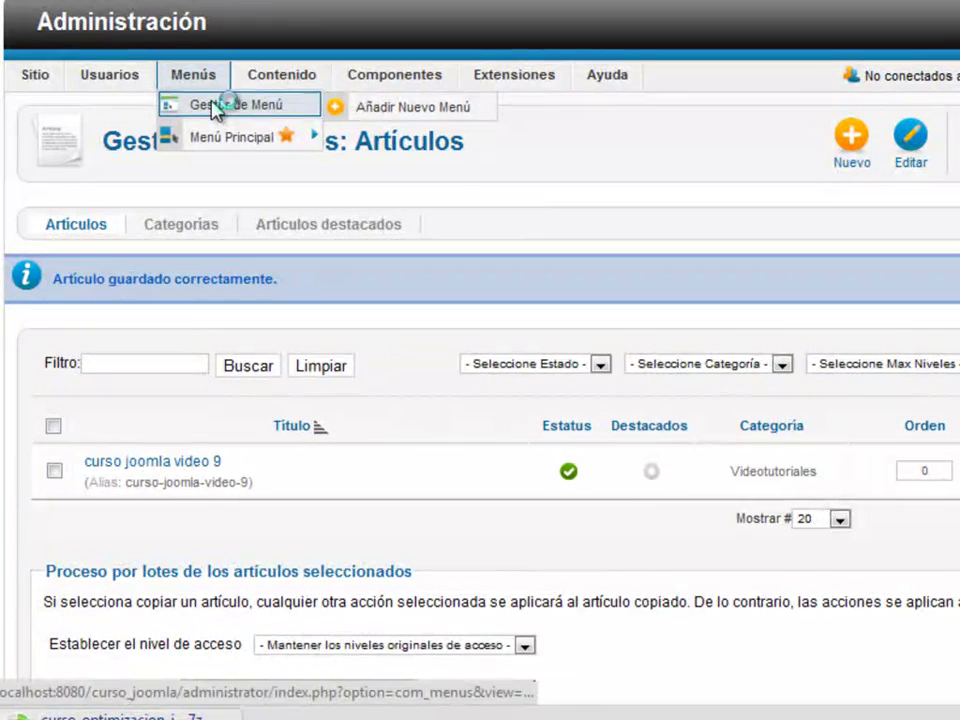
left_click(214, 106)
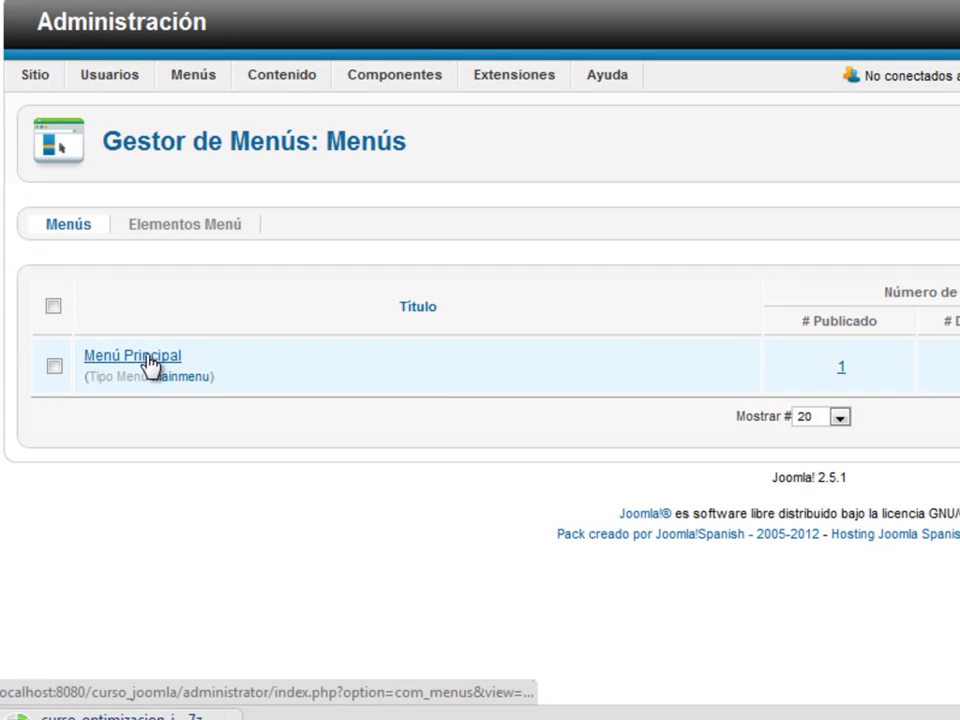
left_click(150, 365)
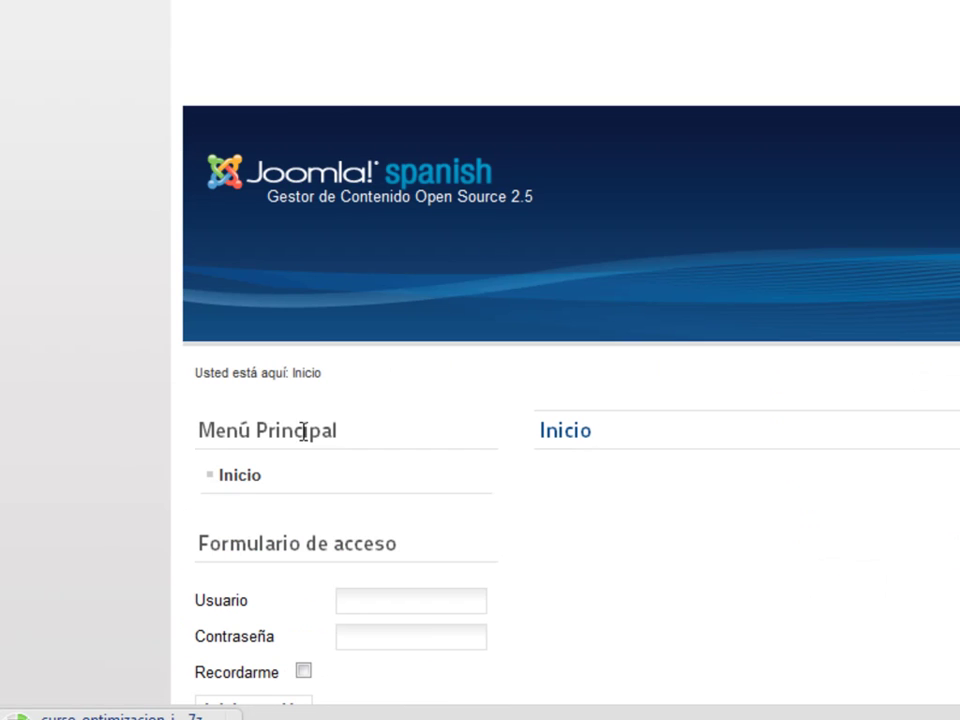
triple_click(304, 430)
left_click(298, 431)
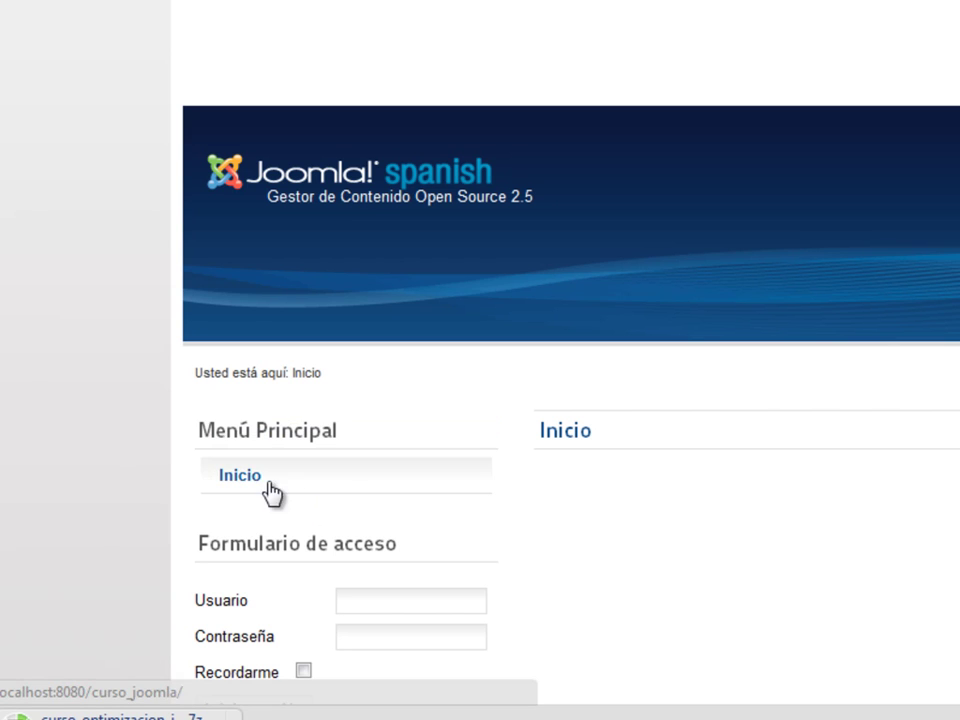
left_click_drag(237, 476, 199, 422)
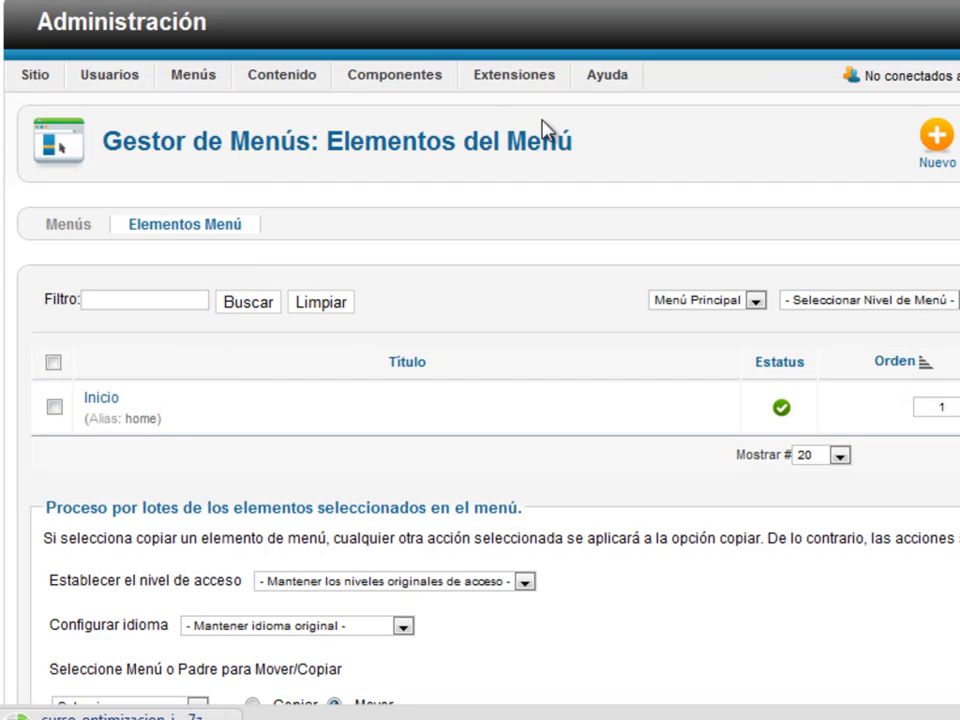
Return to the administration's list of menus and examine the Menú Principal heading and its entries on the public site
left_click(198, 104)
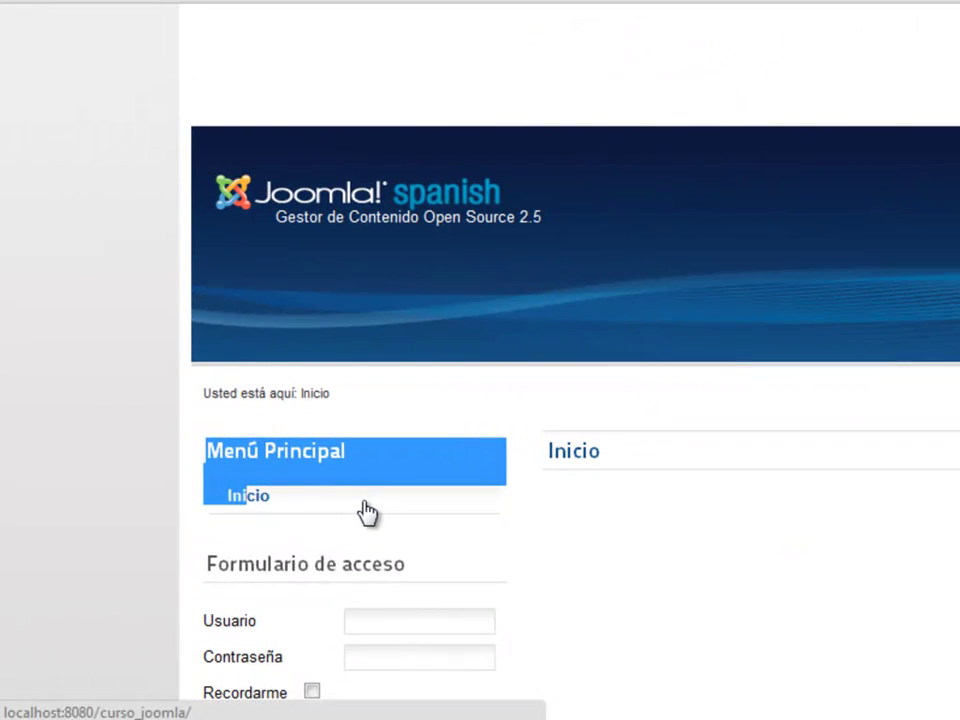
left_click(199, 514)
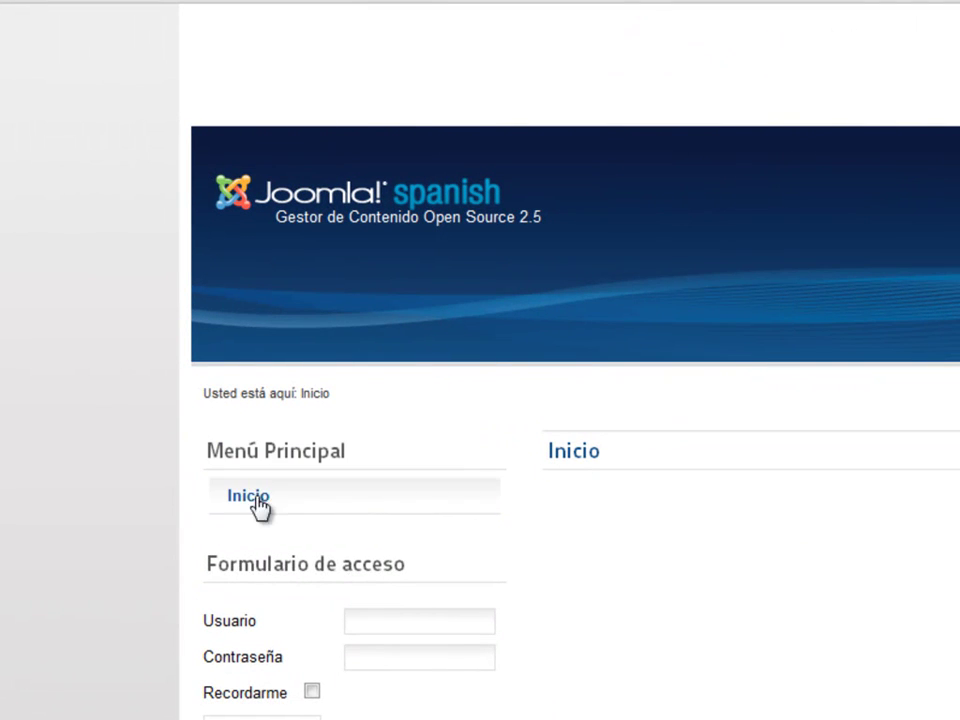
double_click(265, 440)
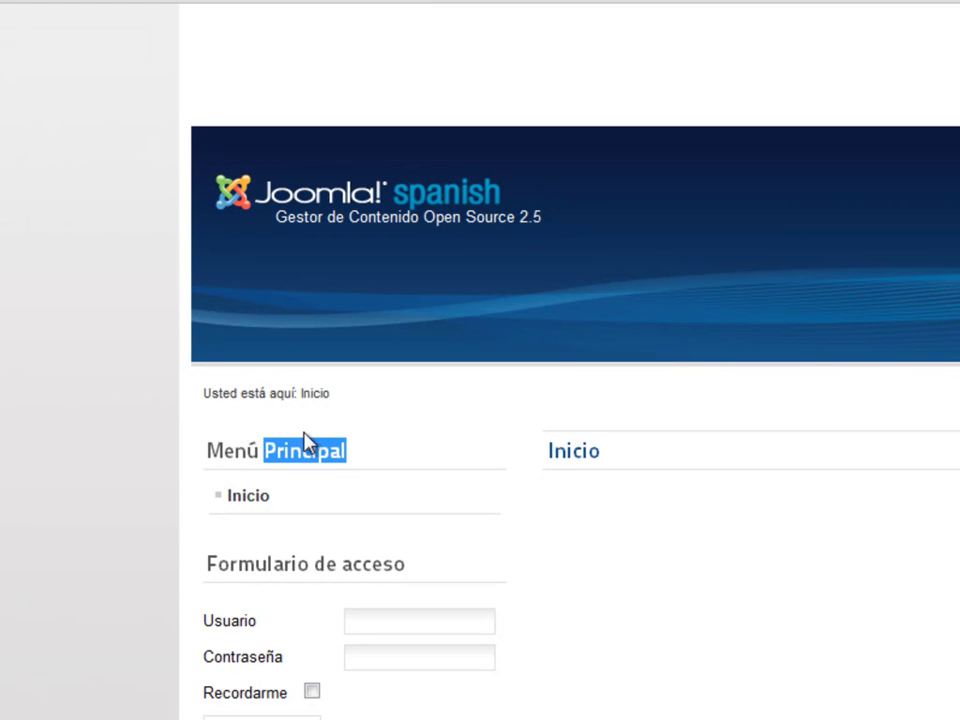
left_click(305, 444)
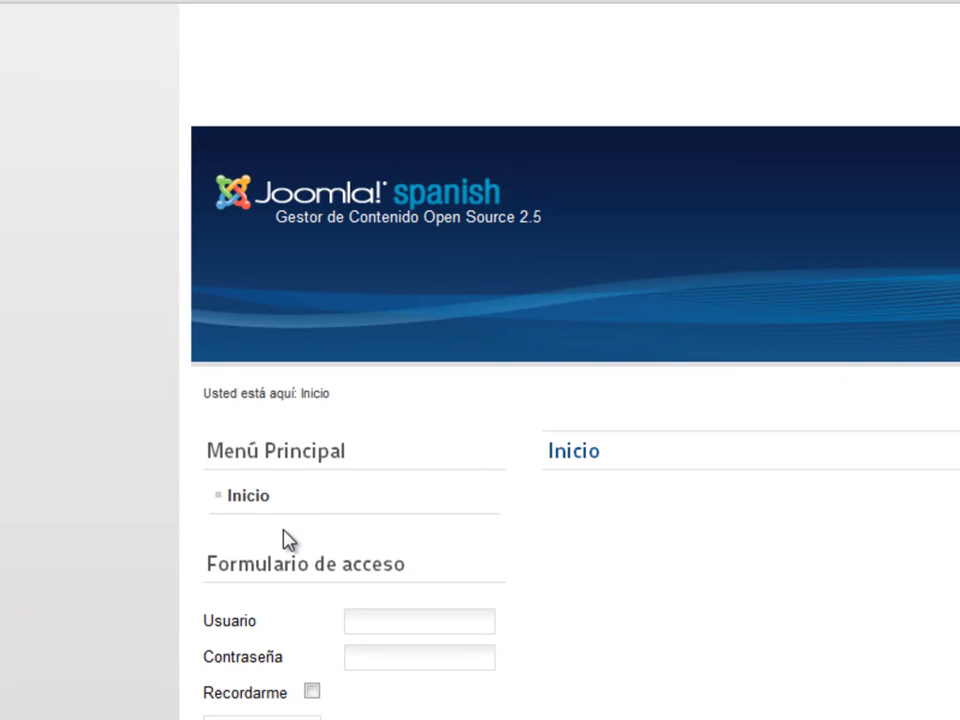
double_click(296, 455)
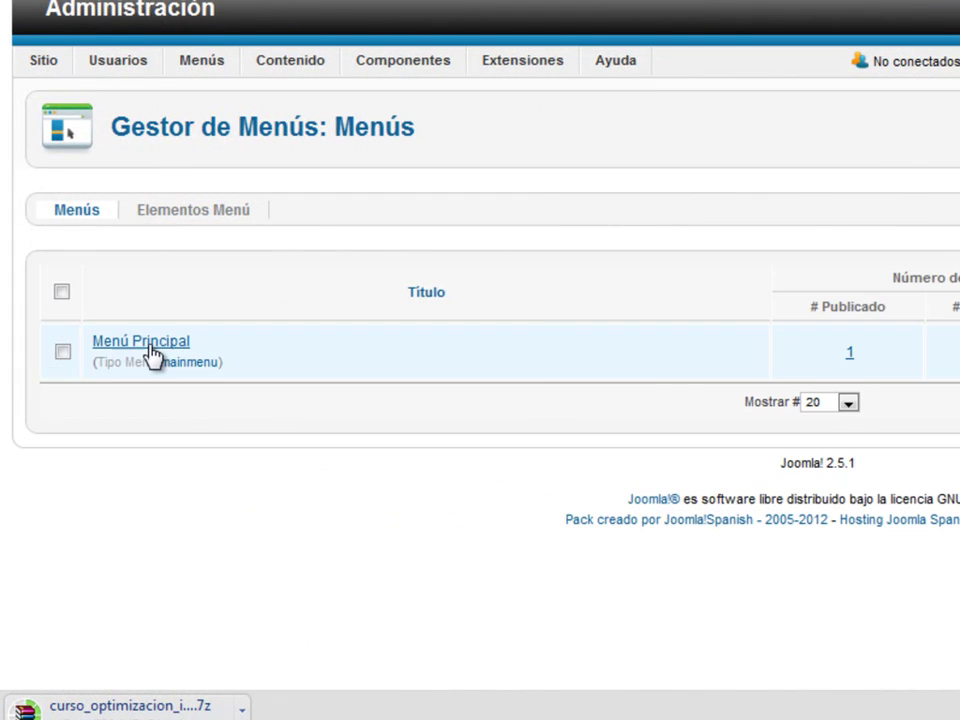
Compare the items of Menú Principal with the public site, review the Inicio item's settings, and save and close it
left_click(152, 346)
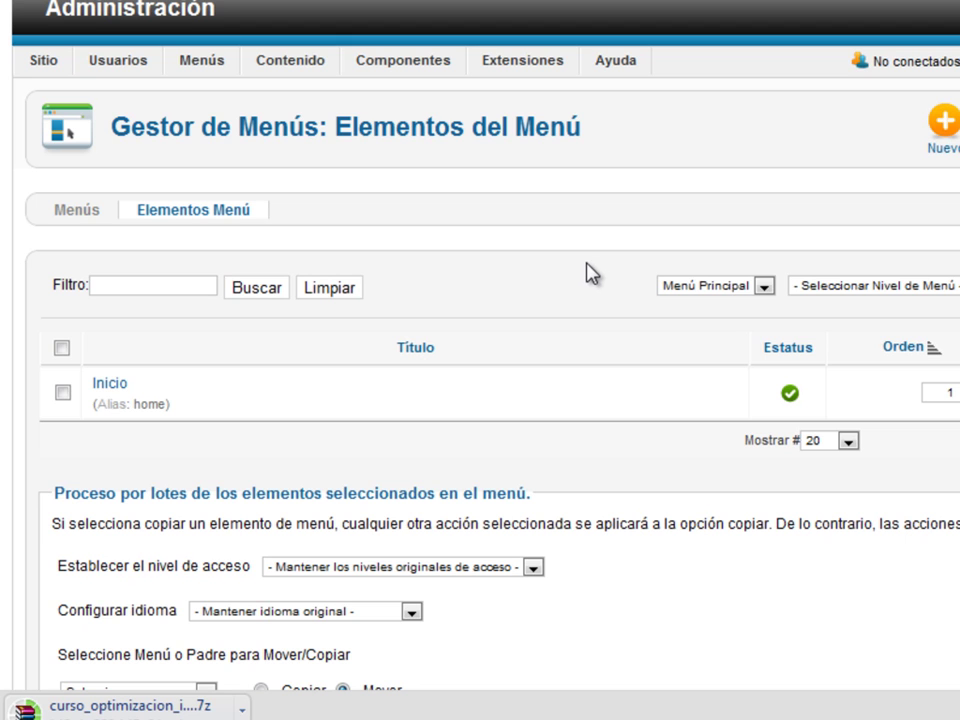
key("ctrl+Tab")
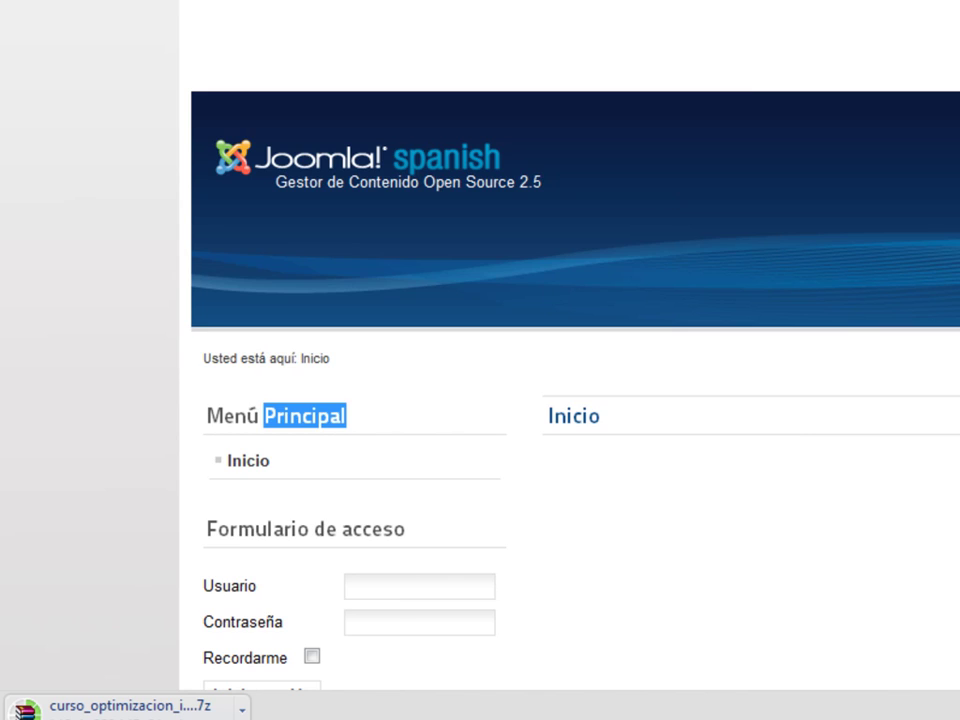
key("ctrl+Tab")
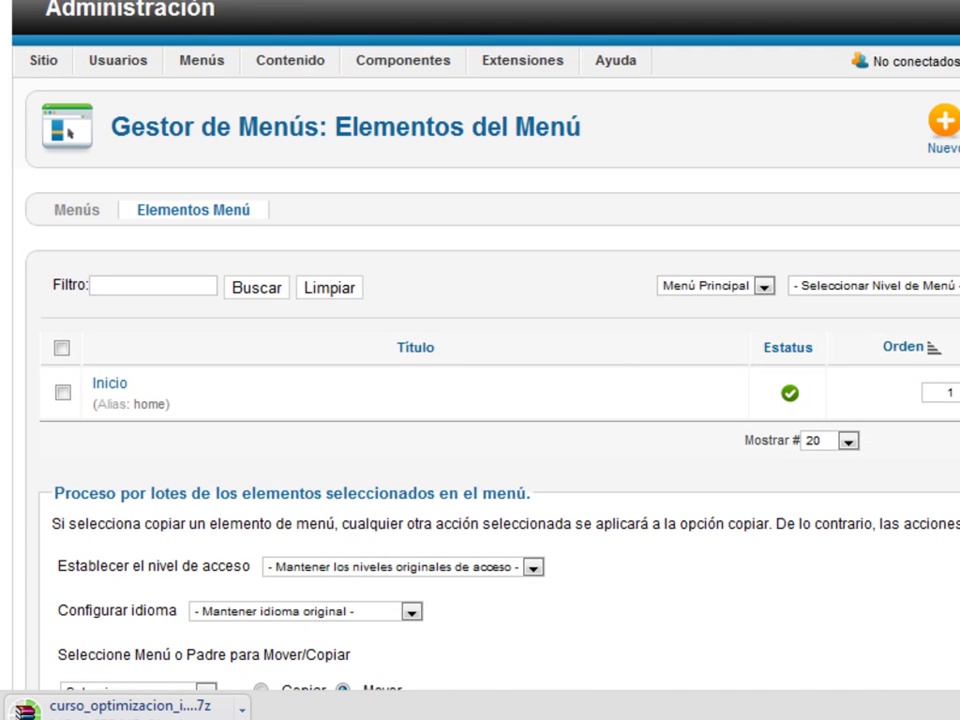
left_click(108, 386)
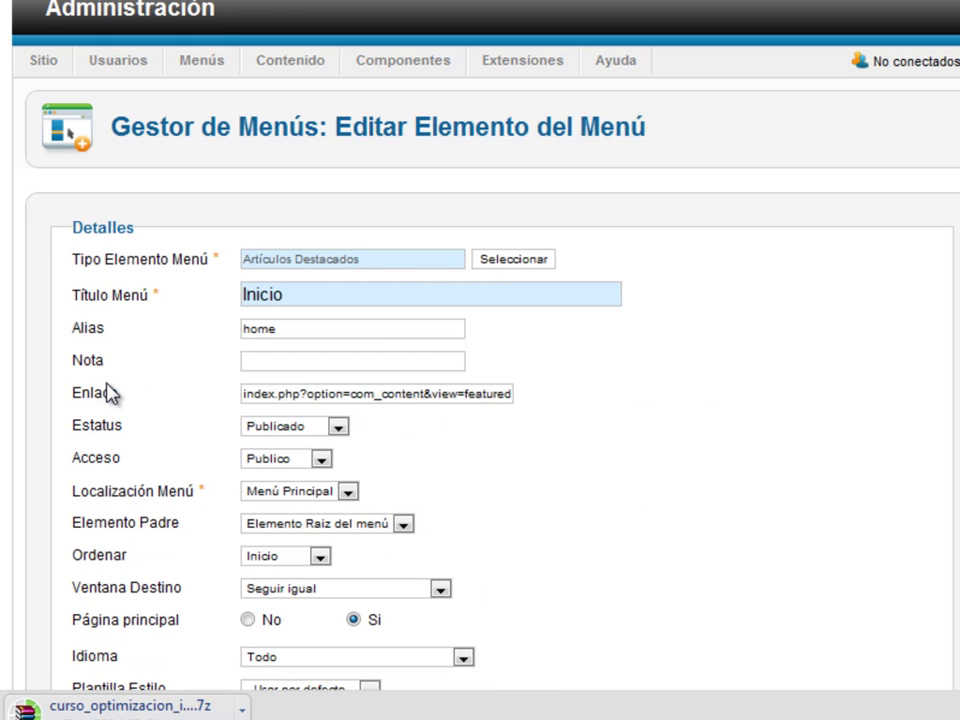
scroll(535, 447, "down", 5)
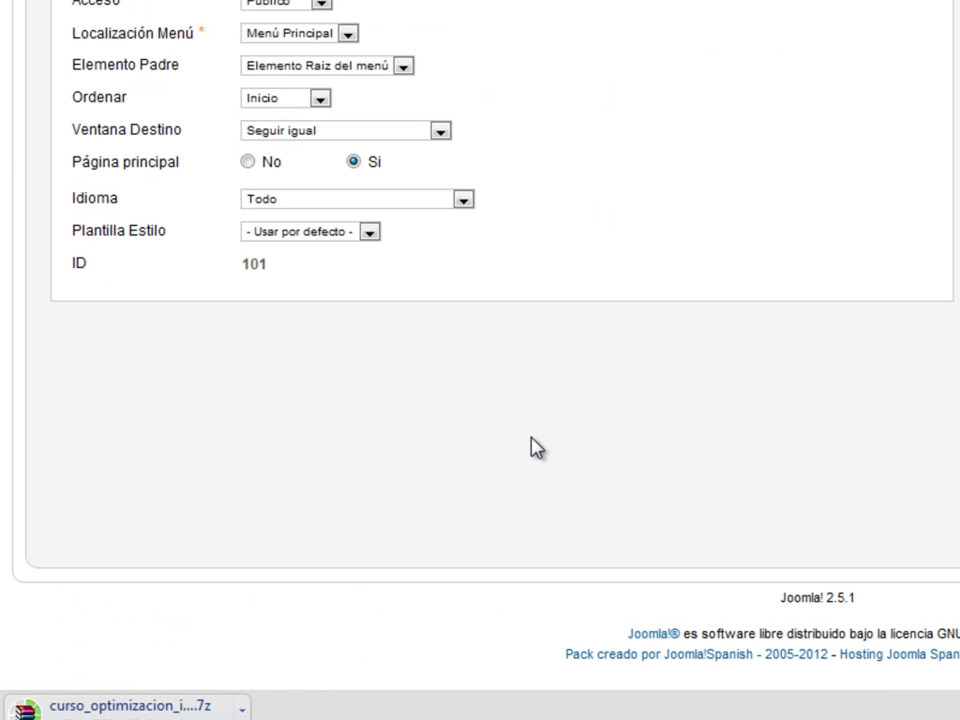
scroll(535, 447, "up", 5)
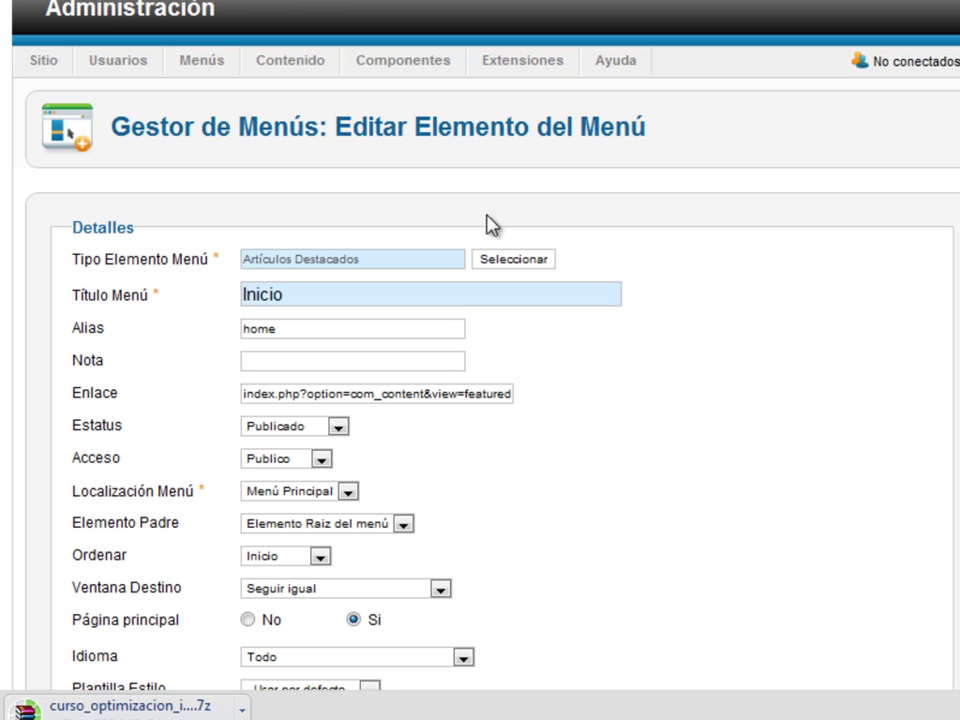
left_click(955, 130)
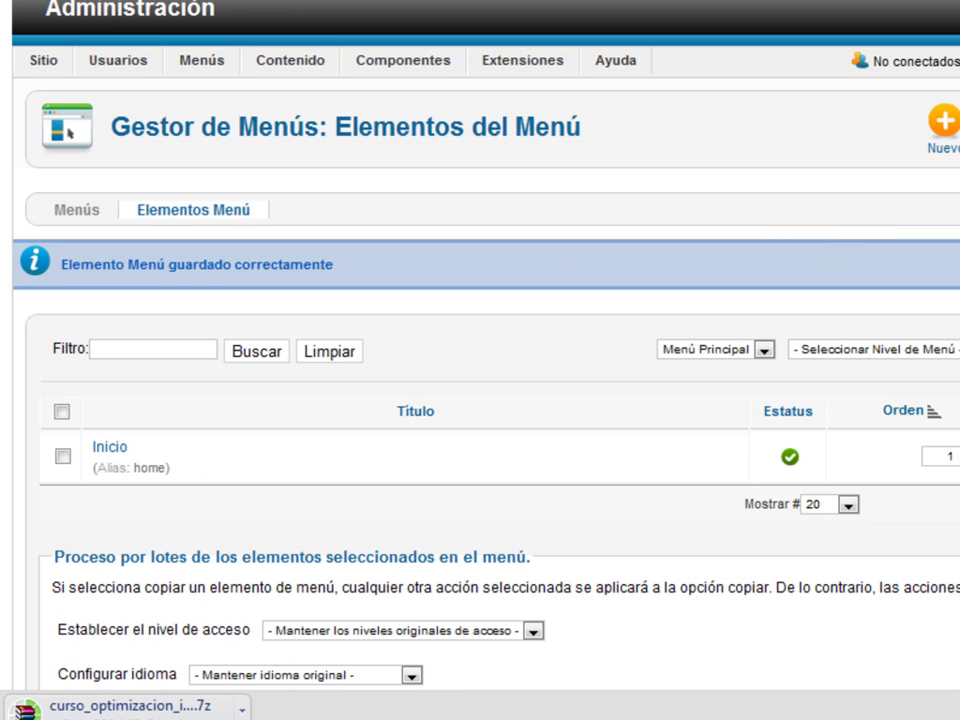
Start a new item in Menú Principal, review the available item types, and set its type to Artículo simple
left_click(938, 126)
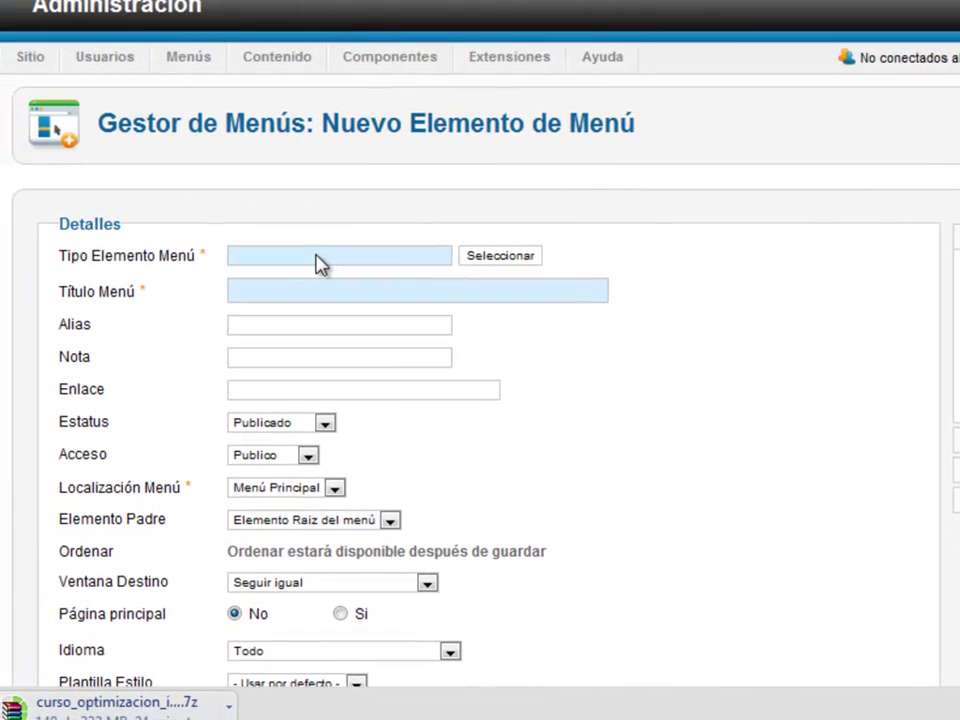
mouse_move(165, 258)
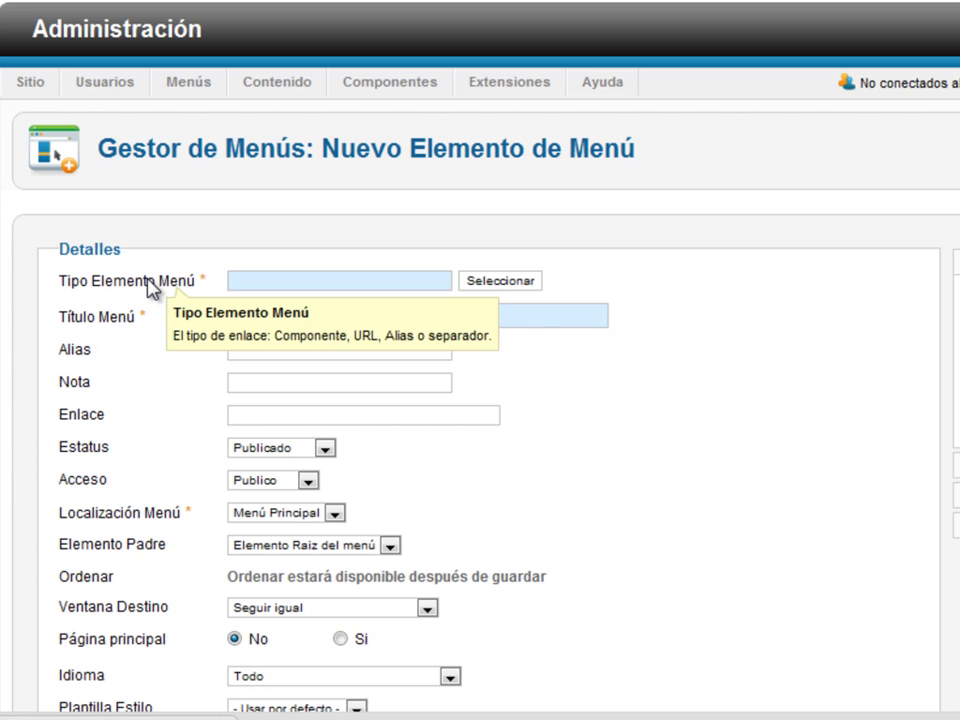
left_click(490, 284)
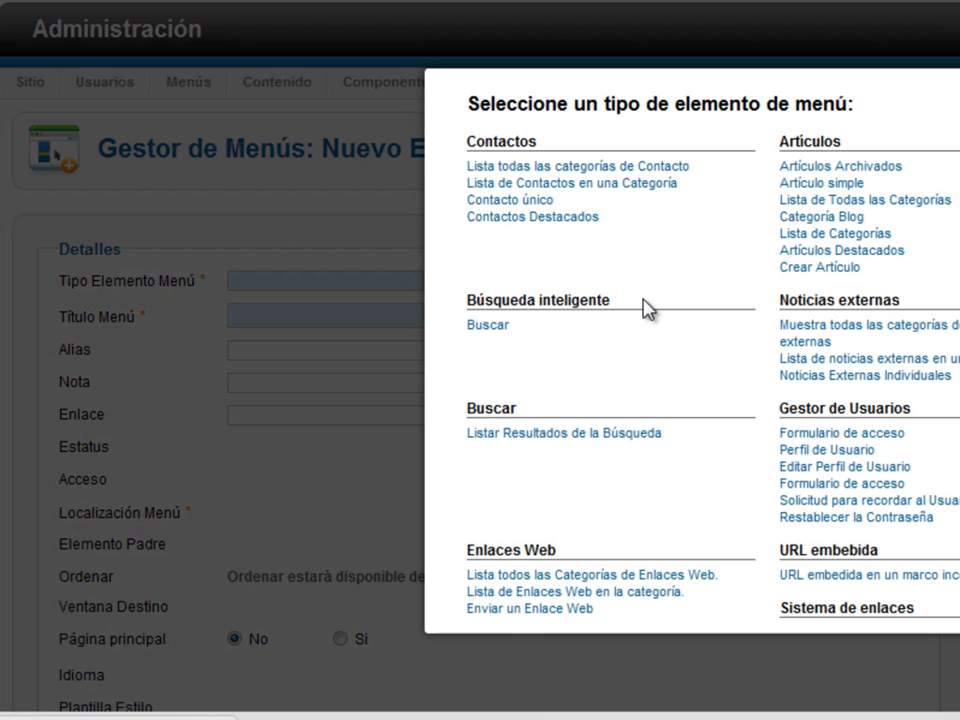
scroll(645, 290, "down", 3)
scroll(643, 300, "up", 2)
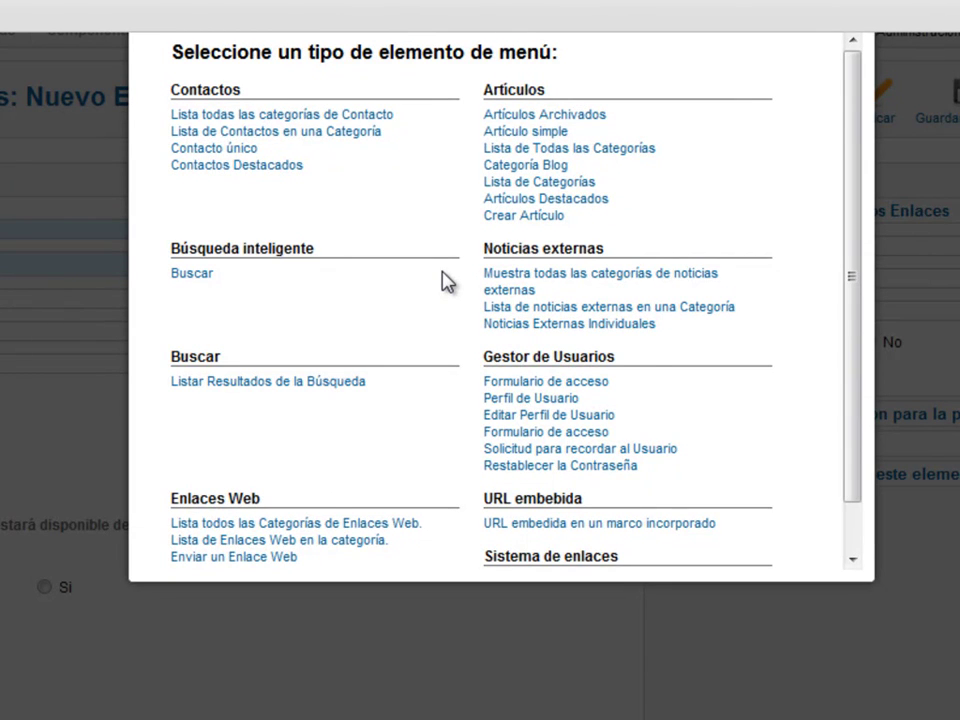
scroll(447, 282, "up", 1)
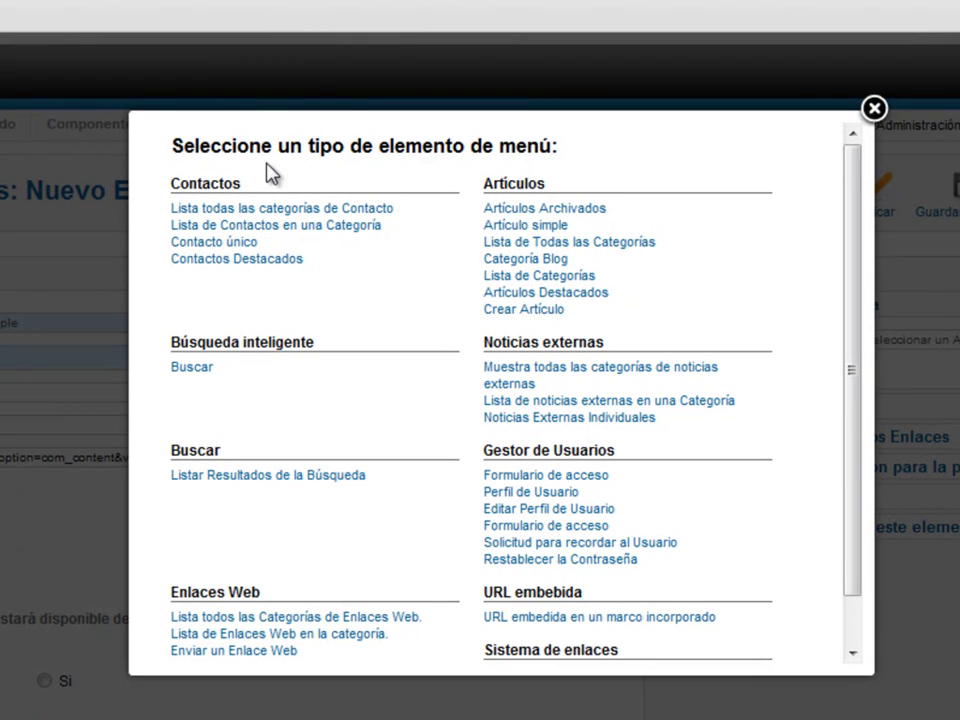
double_click(222, 183)
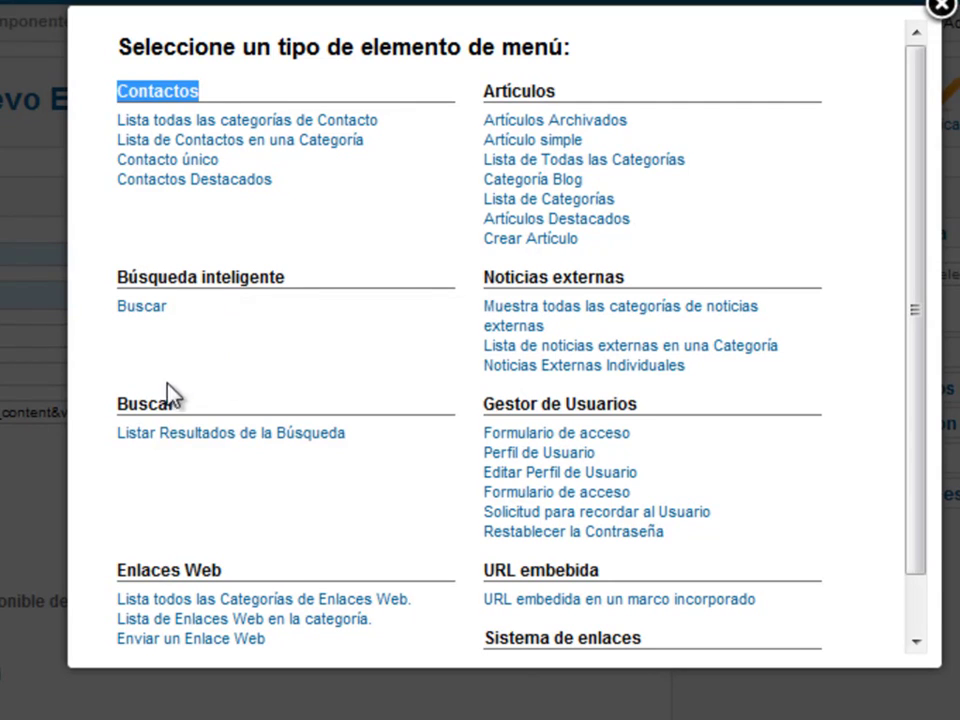
double_click(134, 562)
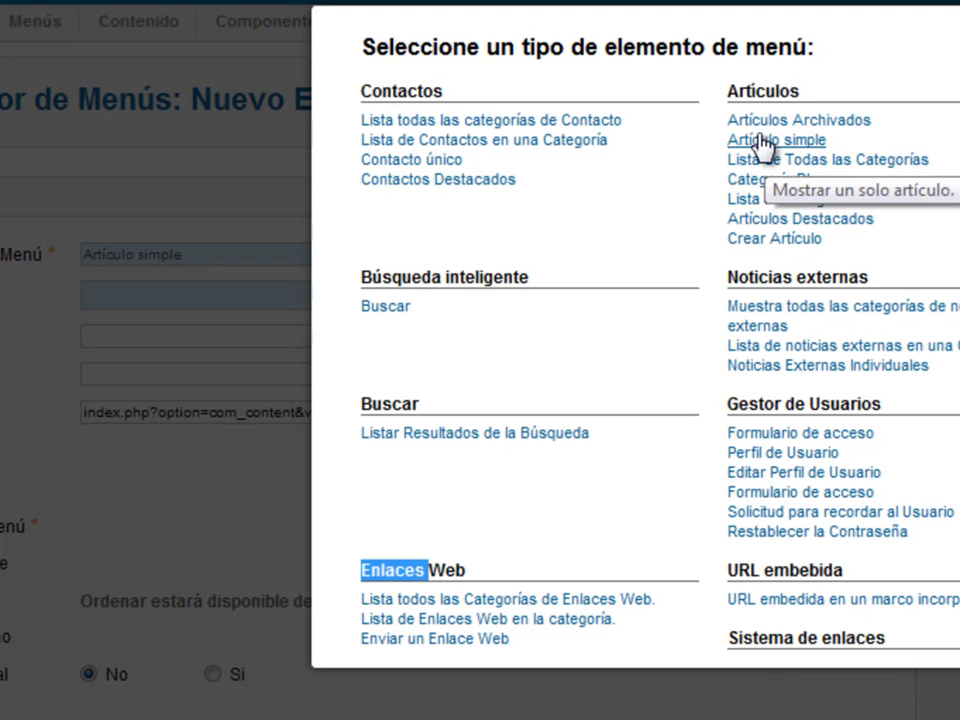
double_click(757, 93)
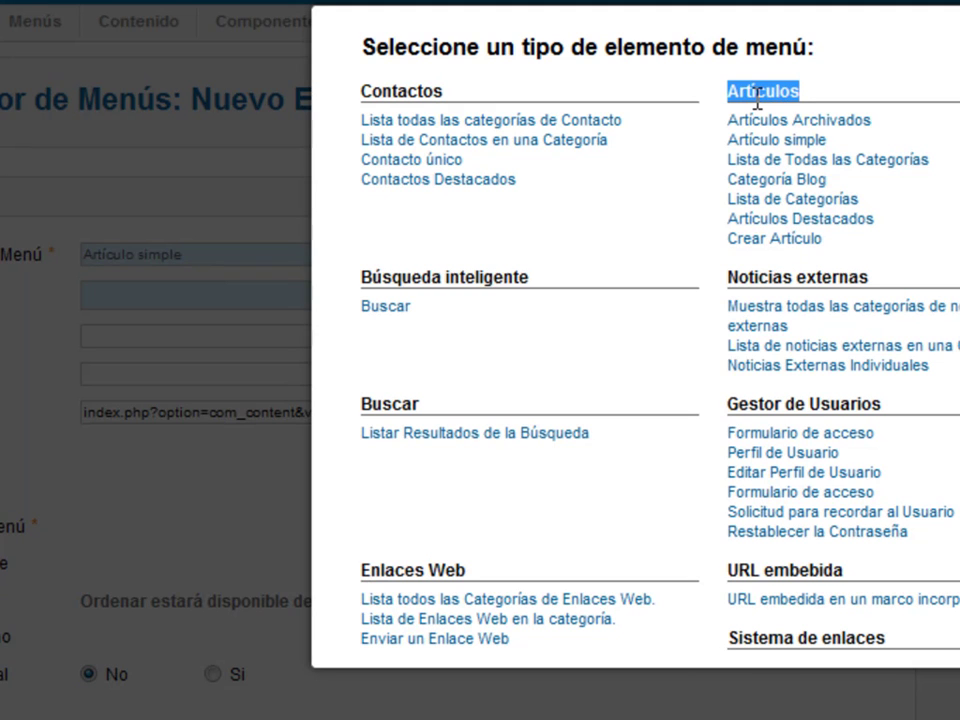
left_click(770, 140)
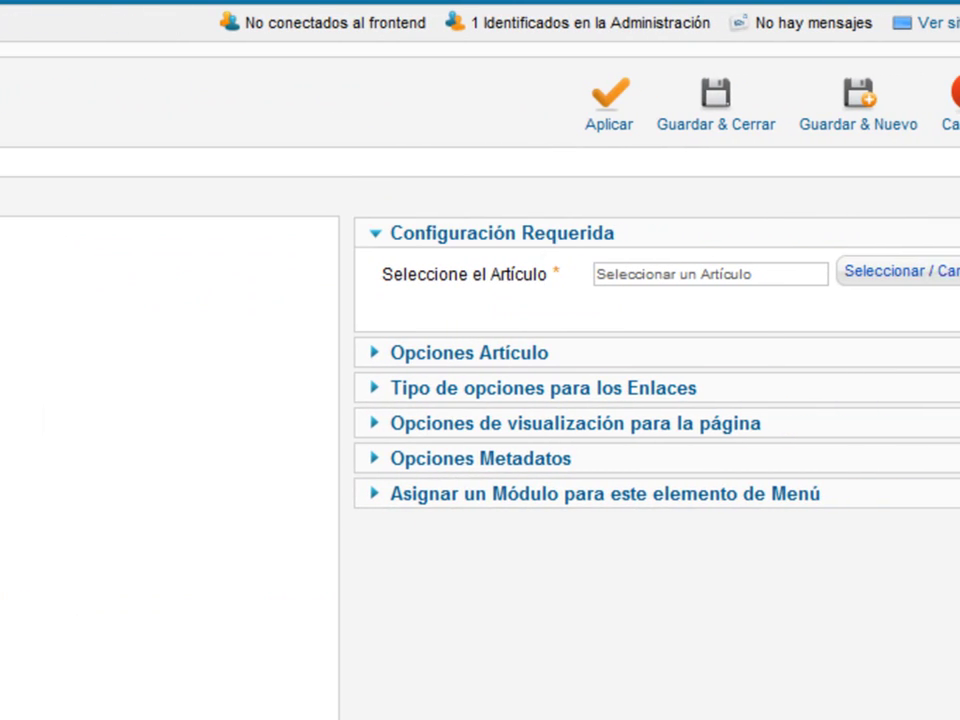
Assign the article curso joomla video 9 to the new menu item and title the item videotutorial 1
left_click(931, 272)
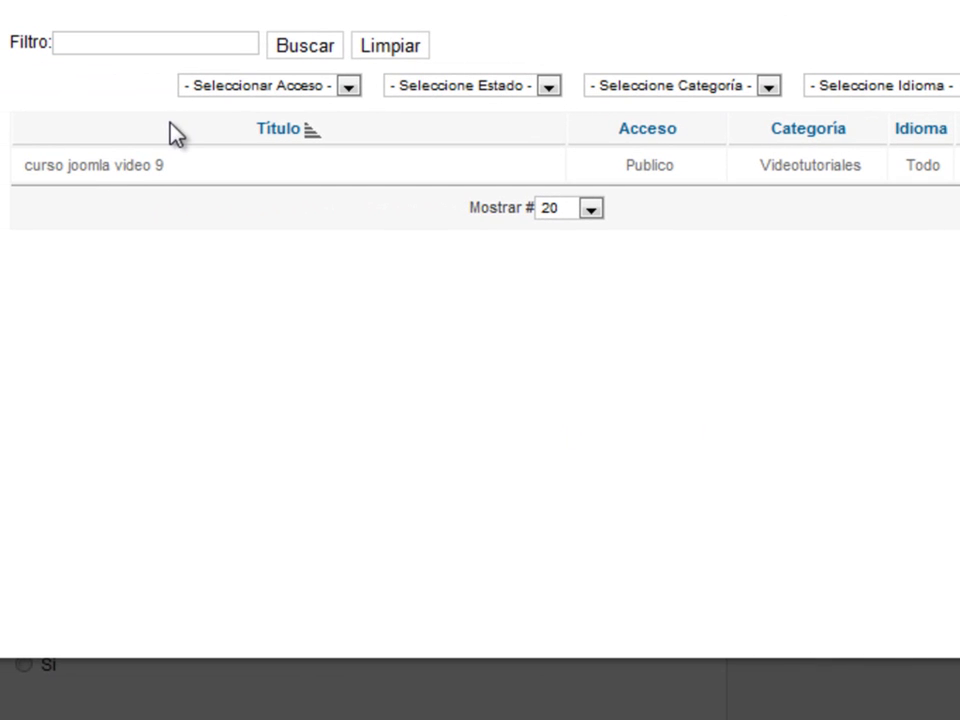
left_click(121, 168)
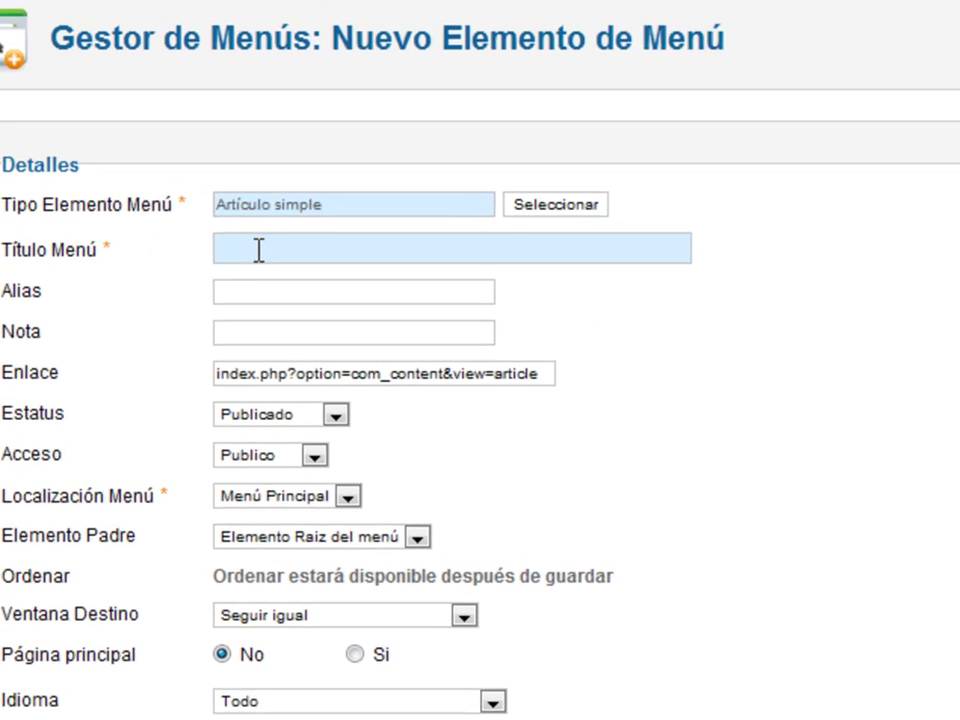
left_click(241, 280)
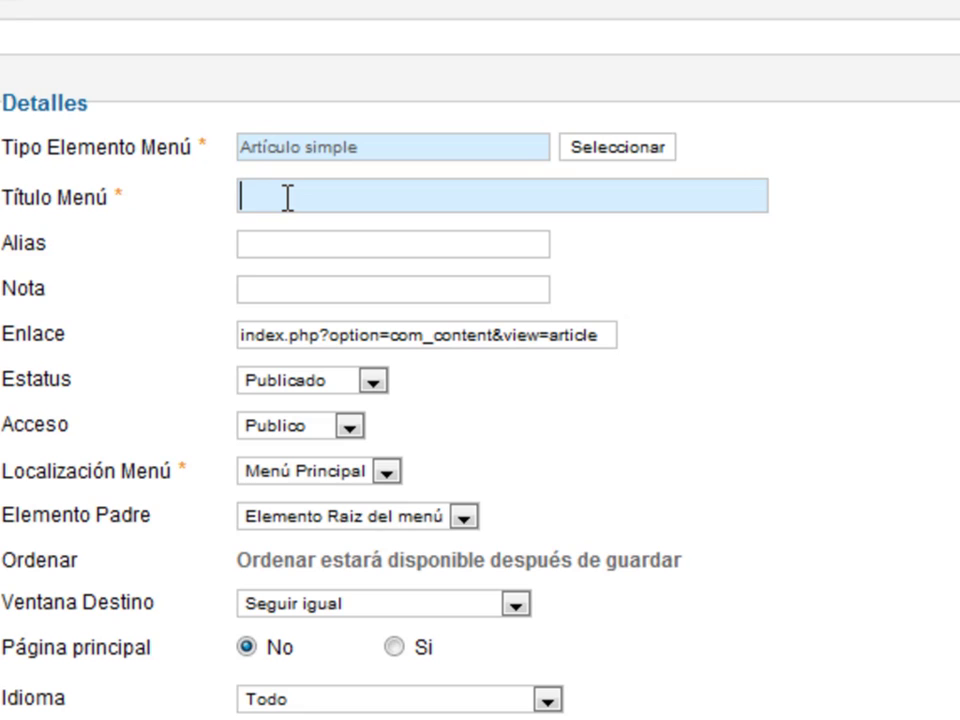
type("vid")
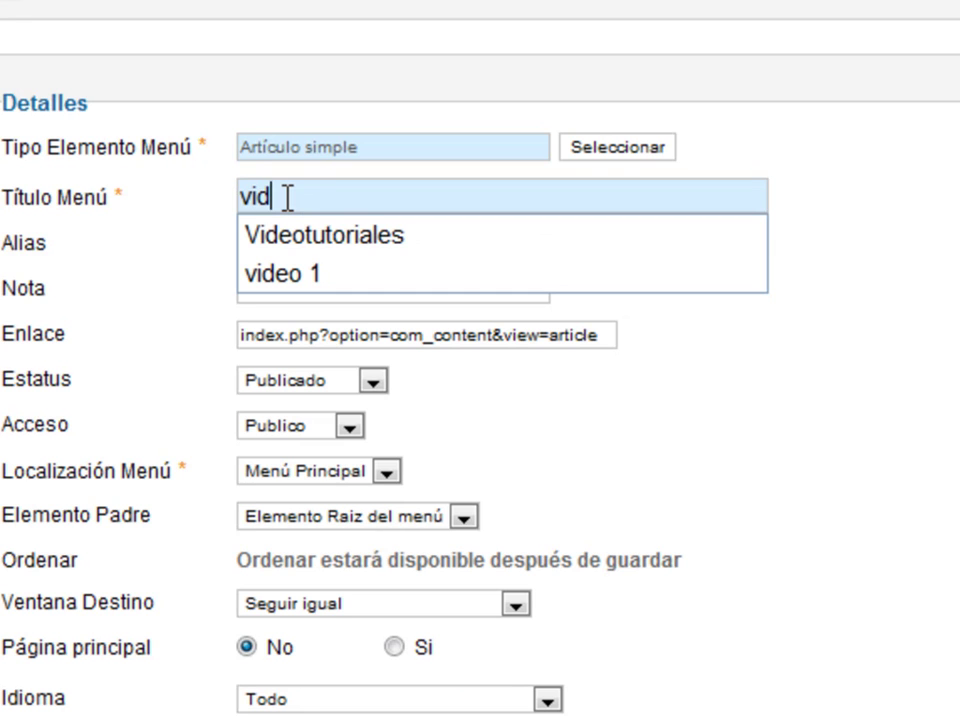
type("eotutorial 1")
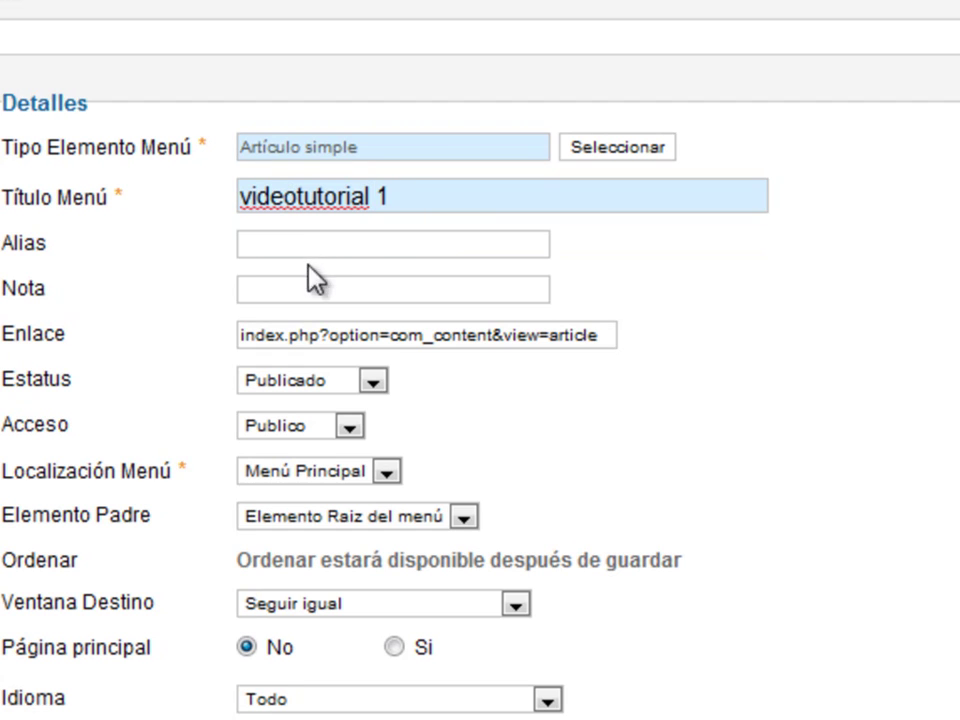
Copy the menu item's title into its alias so the alias reads videotutorial 1
left_click_drag(388, 200, 232, 203)
key("ctrl+c")
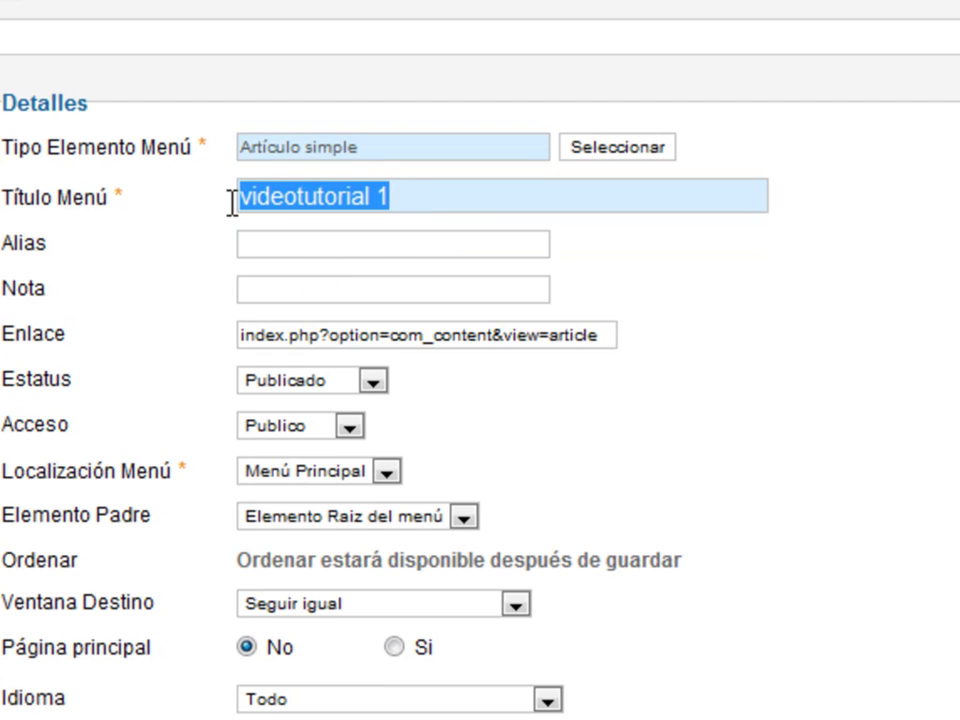
left_click(300, 245)
key("ctrl+v")
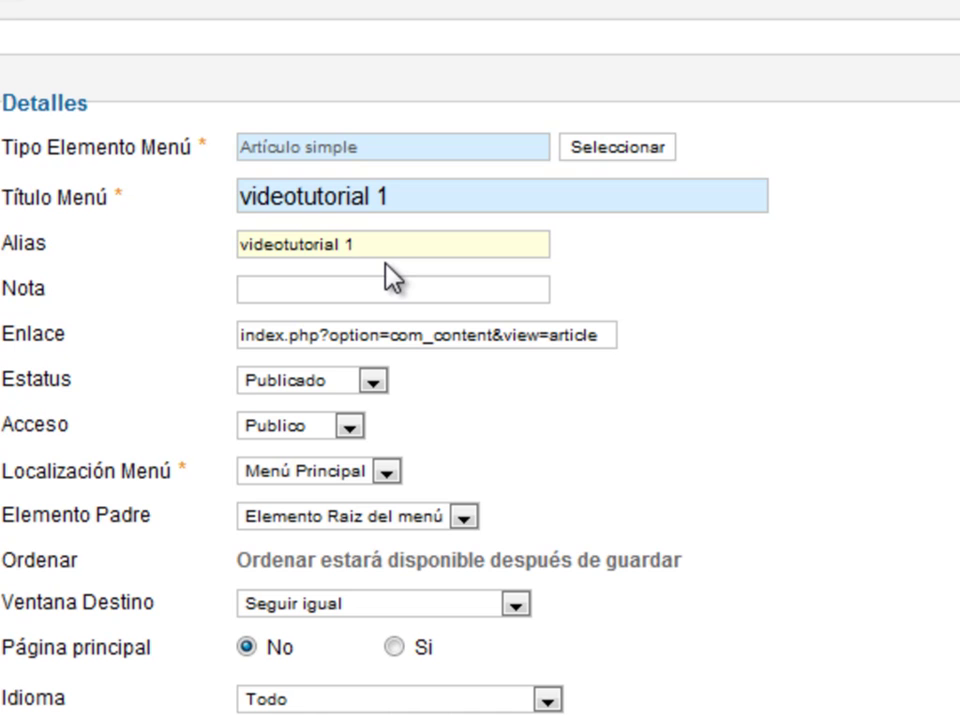
Review the menu item's alias and note fields and the choices offered for its status and access level
mouse_move(60, 250)
left_click(264, 288)
mouse_move(128, 300)
mouse_move(193, 403)
left_click(367, 386)
left_click(366, 388)
left_click(296, 424)
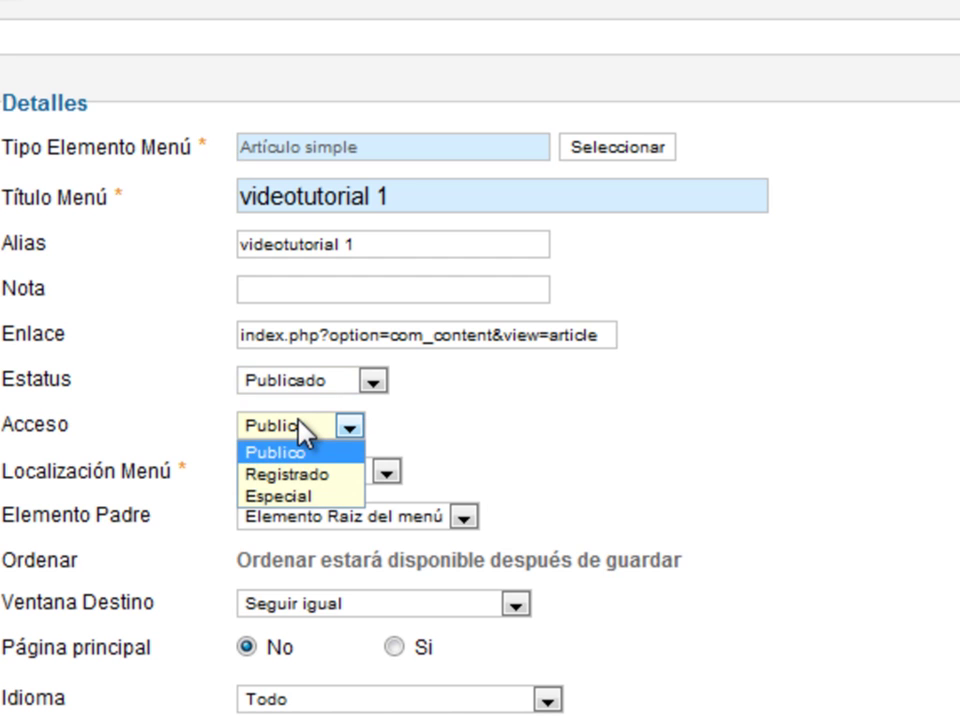
left_click(300, 430)
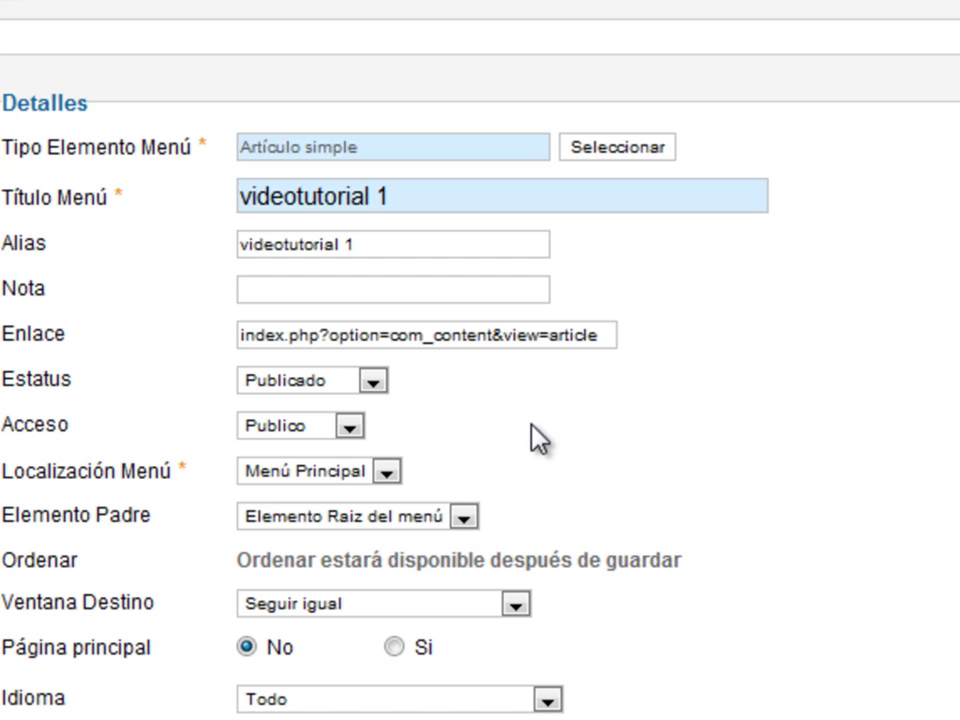
left_click(350, 436)
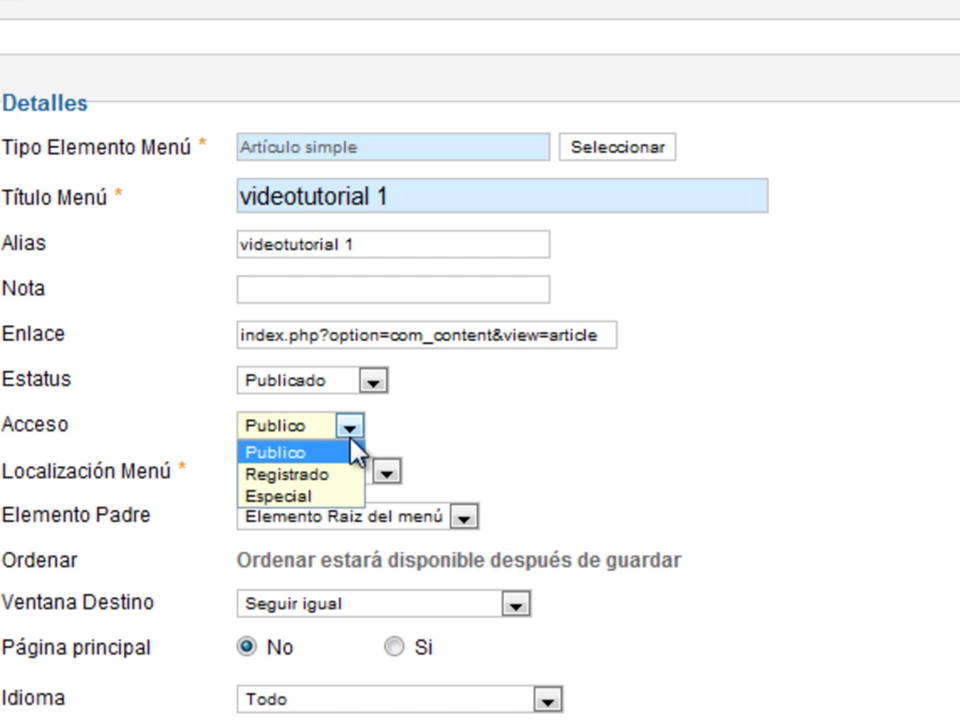
left_click(350, 436)
Examine which menus are available as the menu item's location
left_click(384, 471)
left_click(373, 471)
left_click(373, 471)
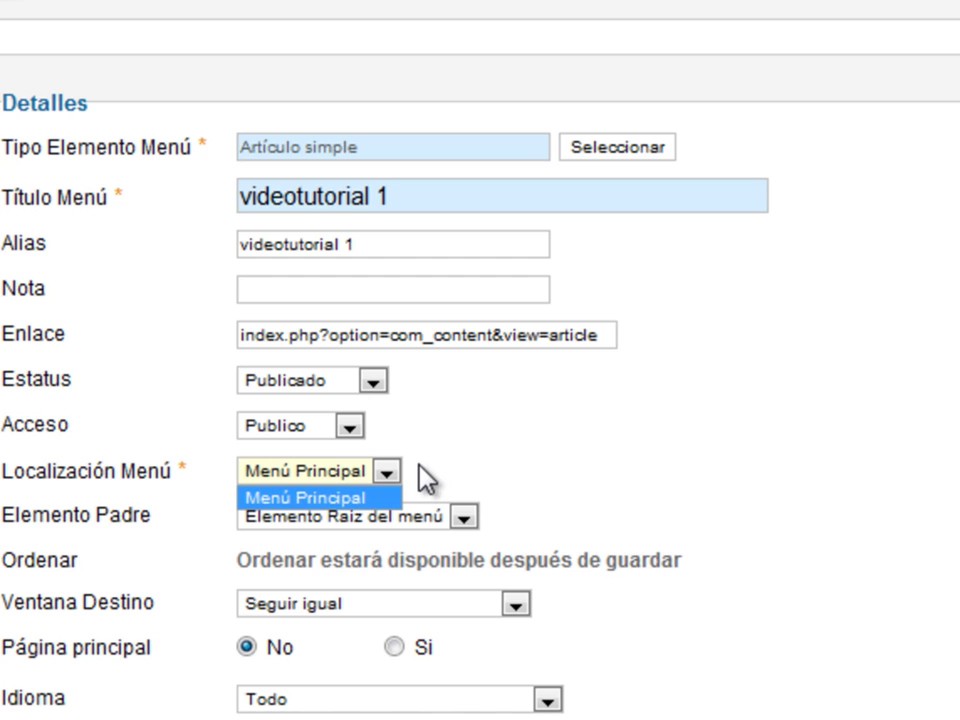
left_click(393, 476)
left_click(393, 476)
left_click(410, 470)
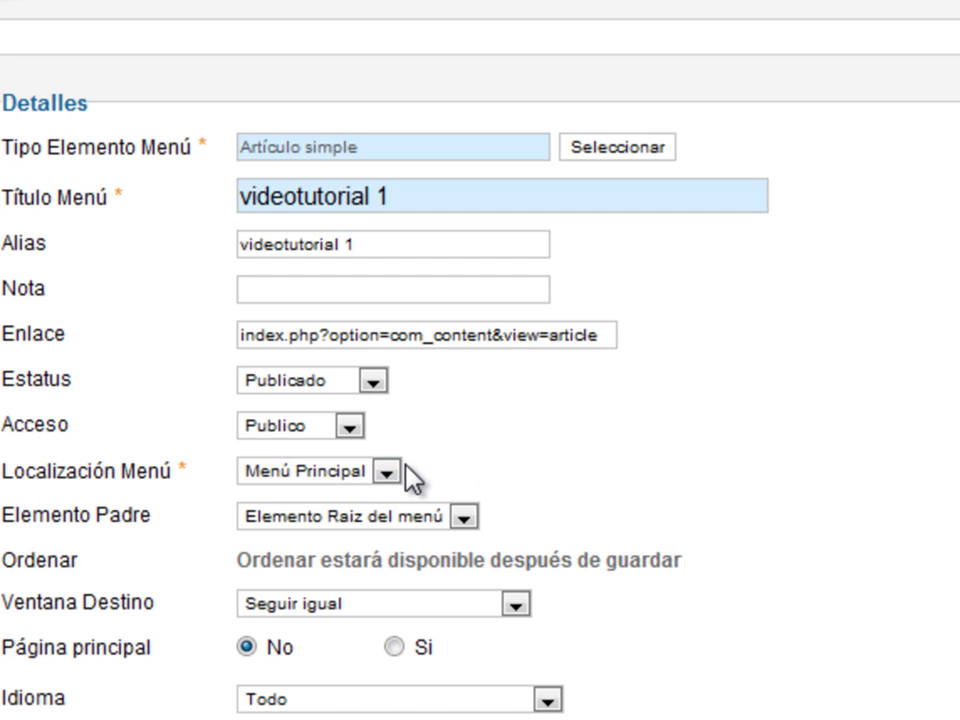
left_click(386, 474)
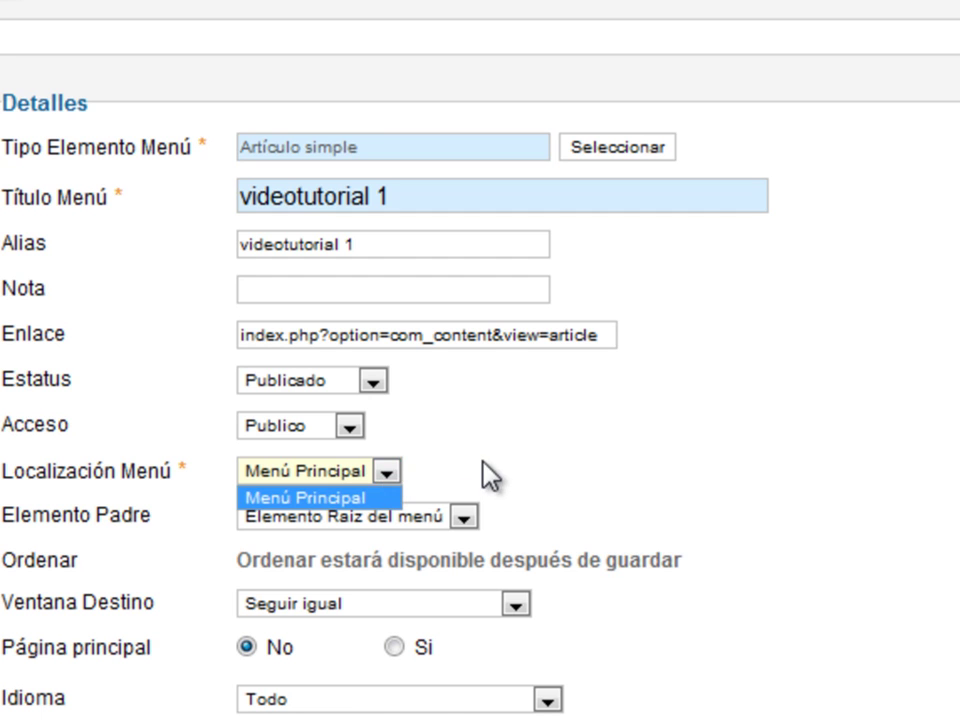
left_click(480, 476)
left_click(386, 474)
left_click(384, 473)
left_click(384, 473)
left_click(384, 473)
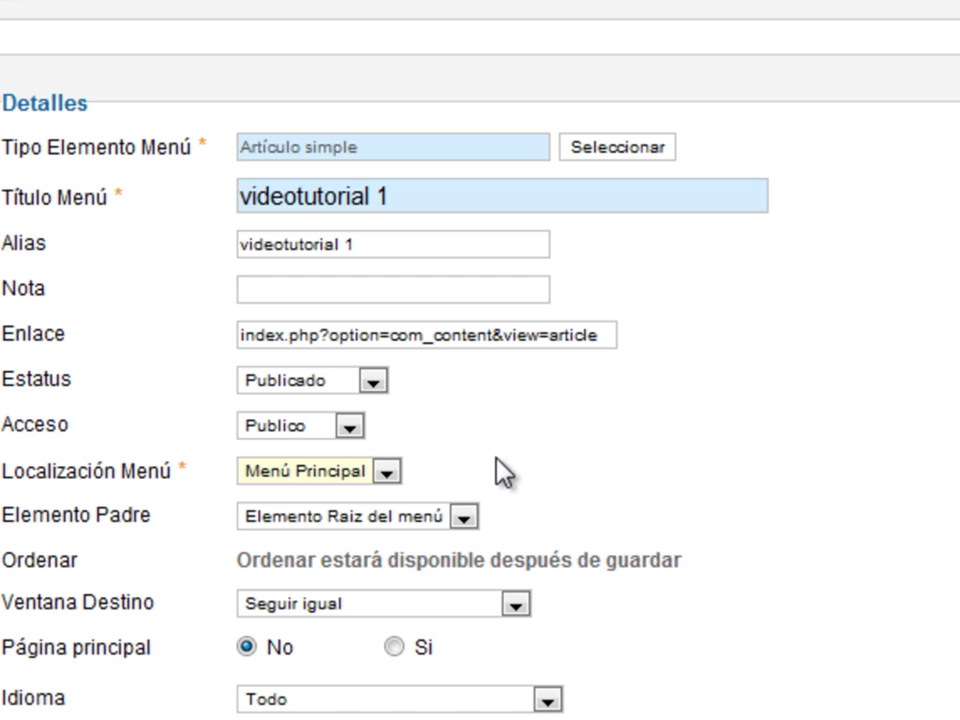
left_click(388, 472)
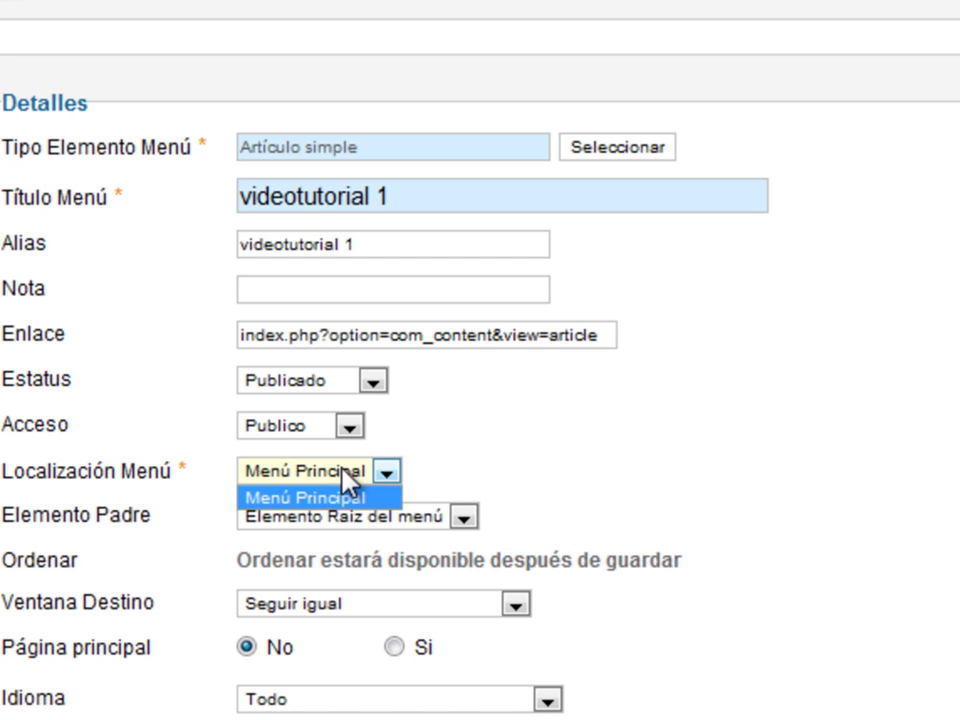
left_click(468, 465)
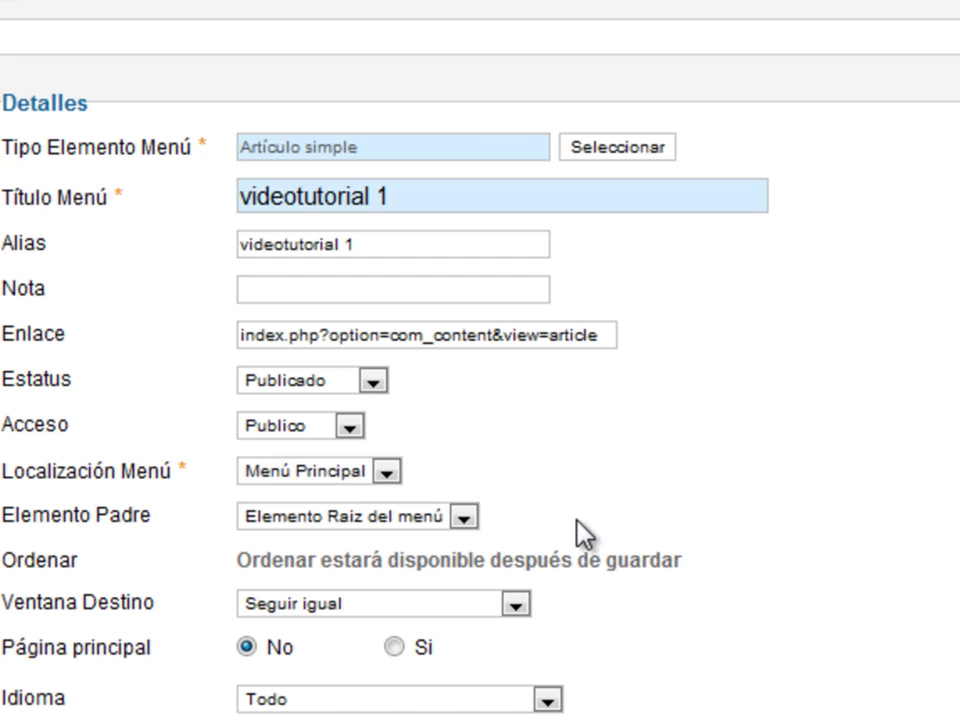
left_click(385, 472)
left_click(385, 472)
left_click(379, 472)
left_click(379, 473)
Review the parent elements available for the menu item, keeping Elemento Raiz del menú as its parent
scroll(500, 482, "down", 3)
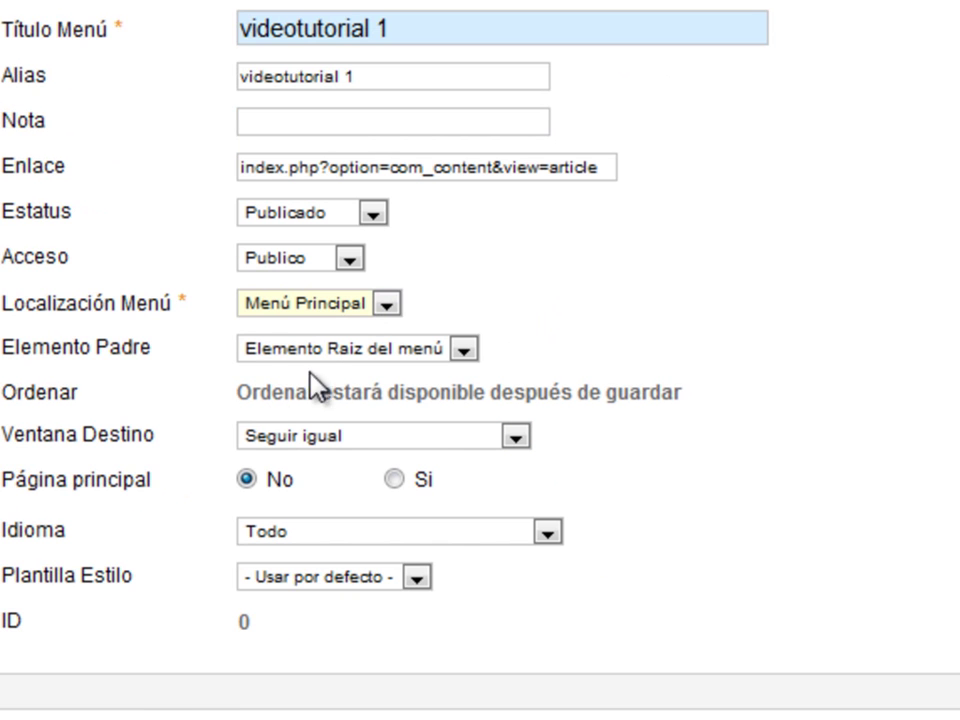
left_click(336, 352)
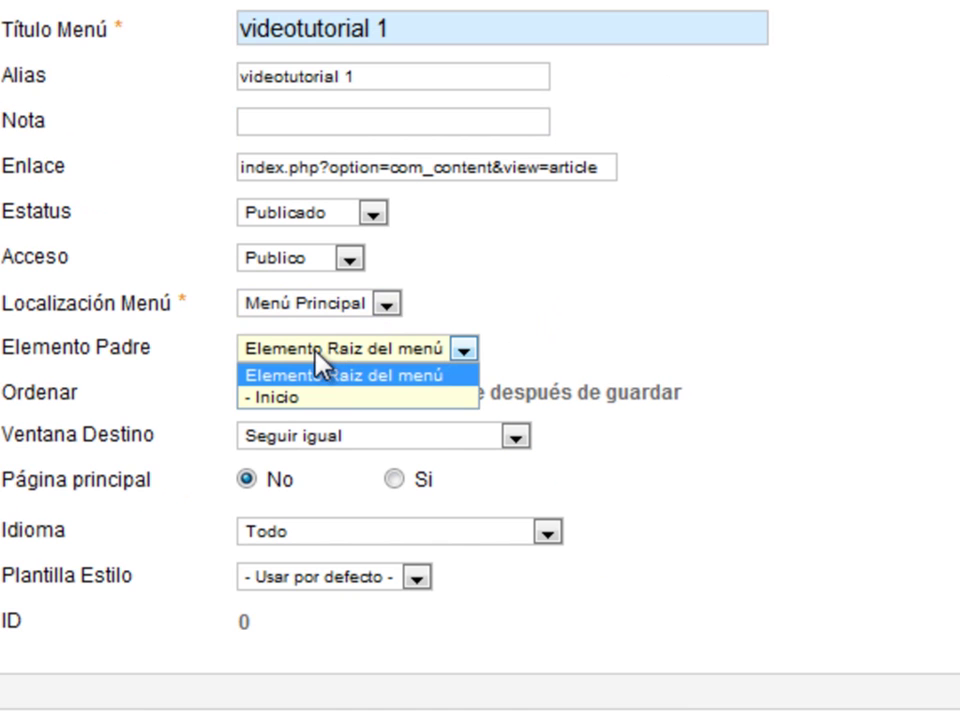
left_click(340, 354)
left_click(340, 354)
left_click(342, 345)
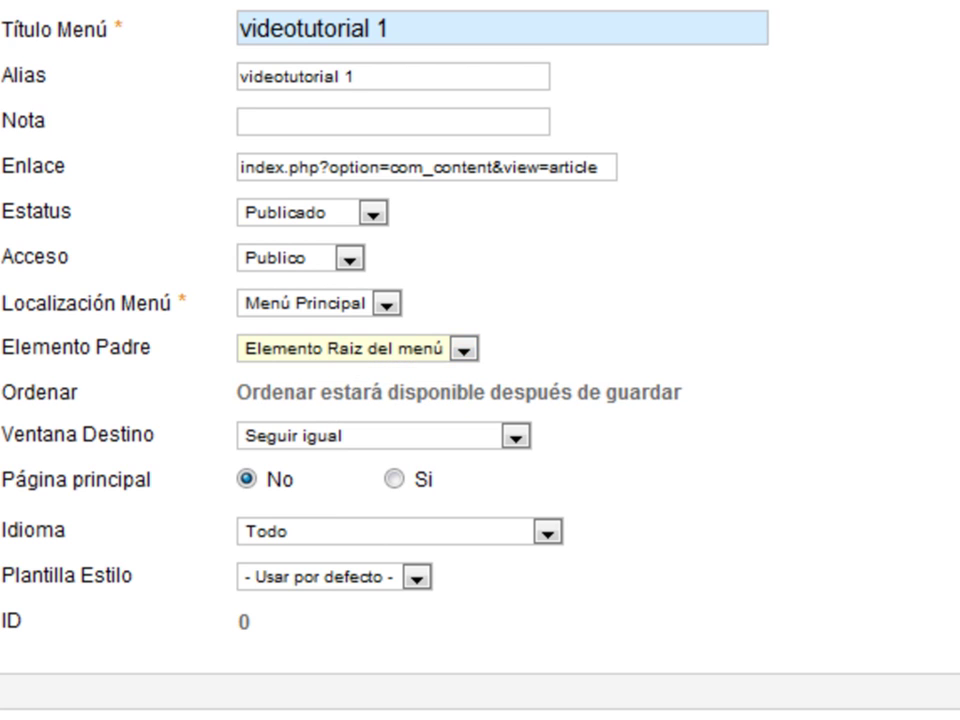
left_click(358, 355)
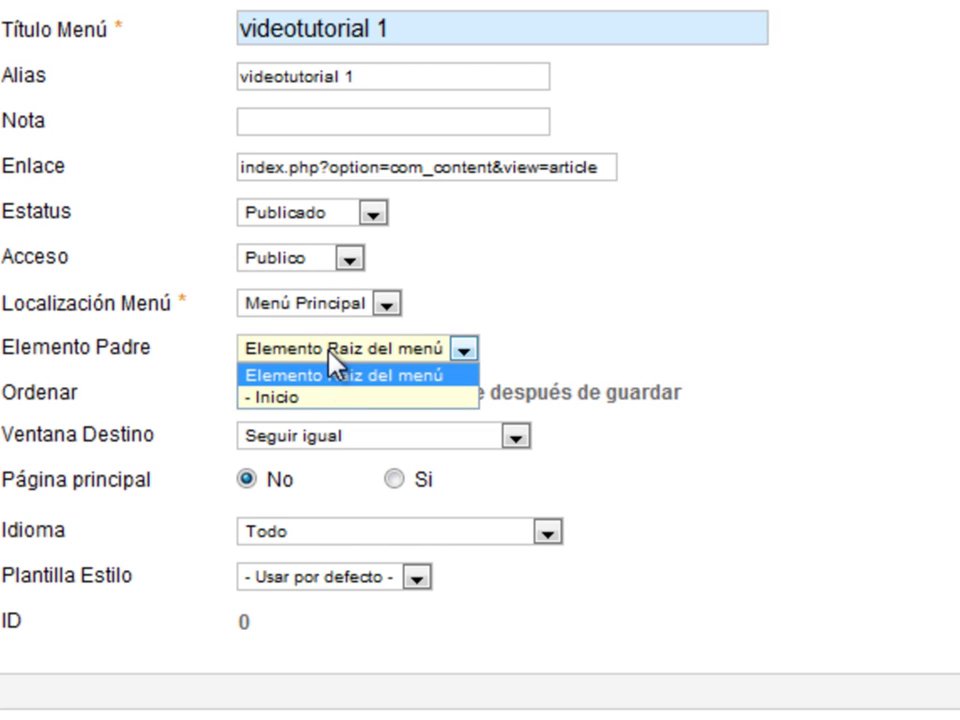
left_click(381, 45)
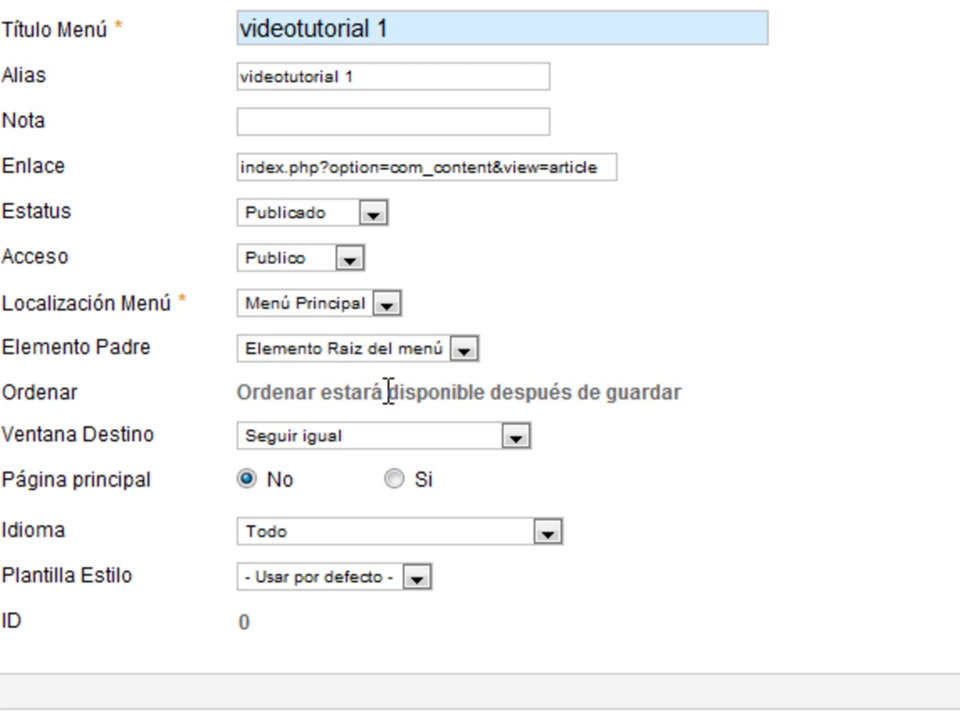
left_click(347, 345)
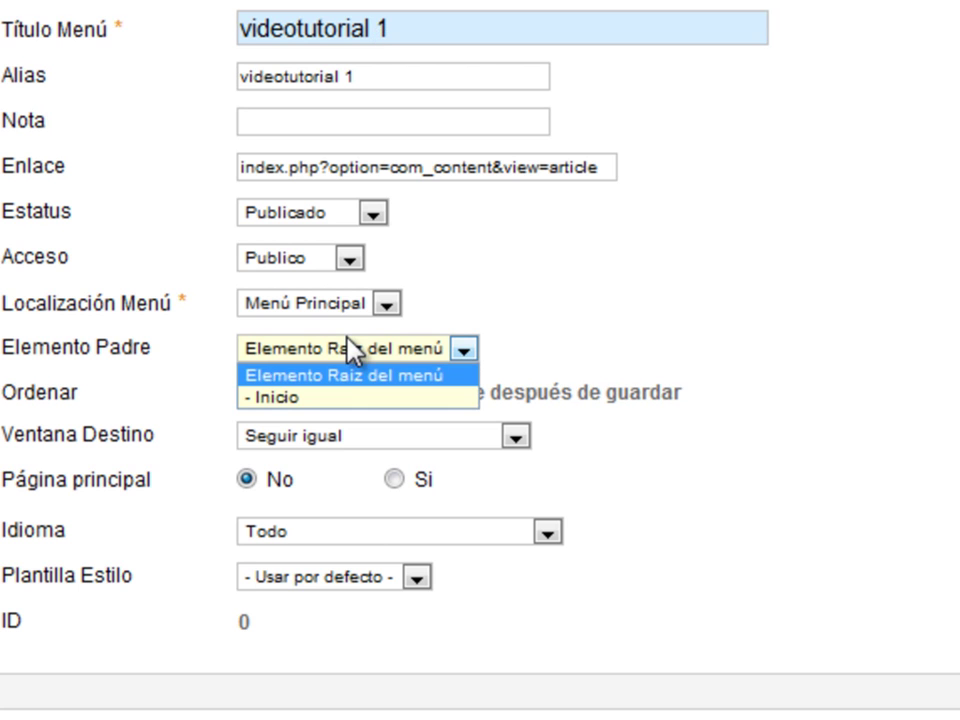
left_click(403, 377)
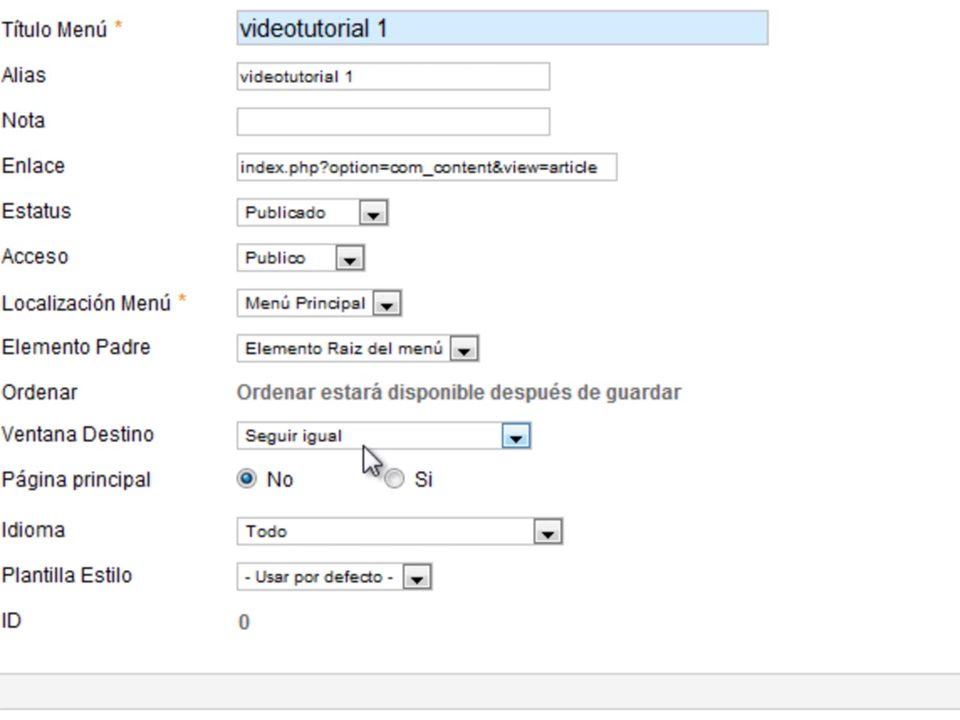
Review the target window choices and the template styles available for the menu item
left_click(405, 434)
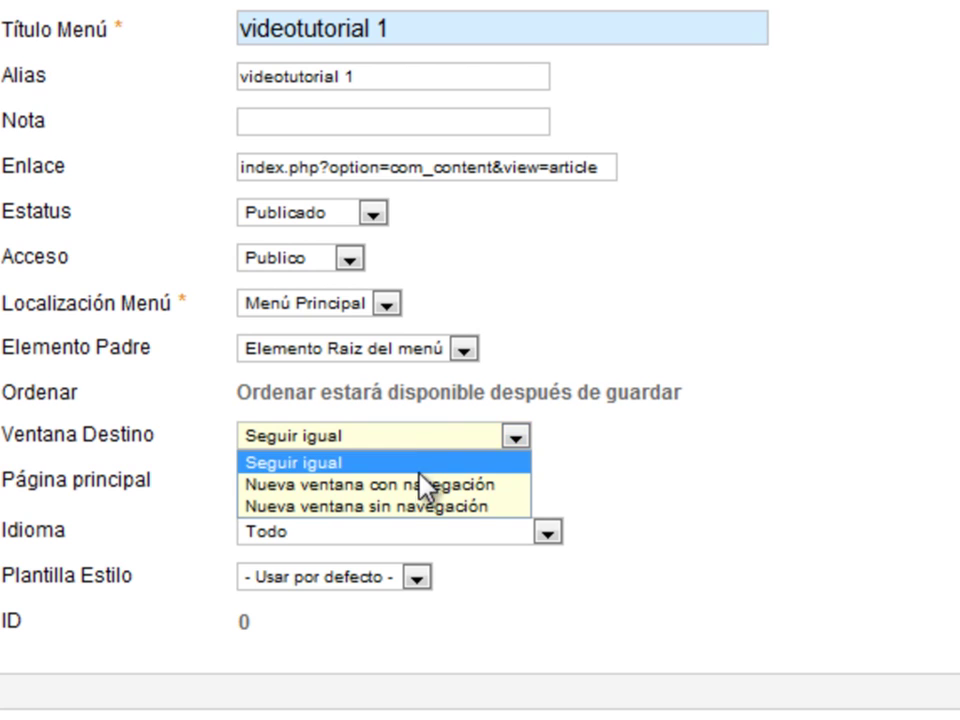
left_click(685, 469)
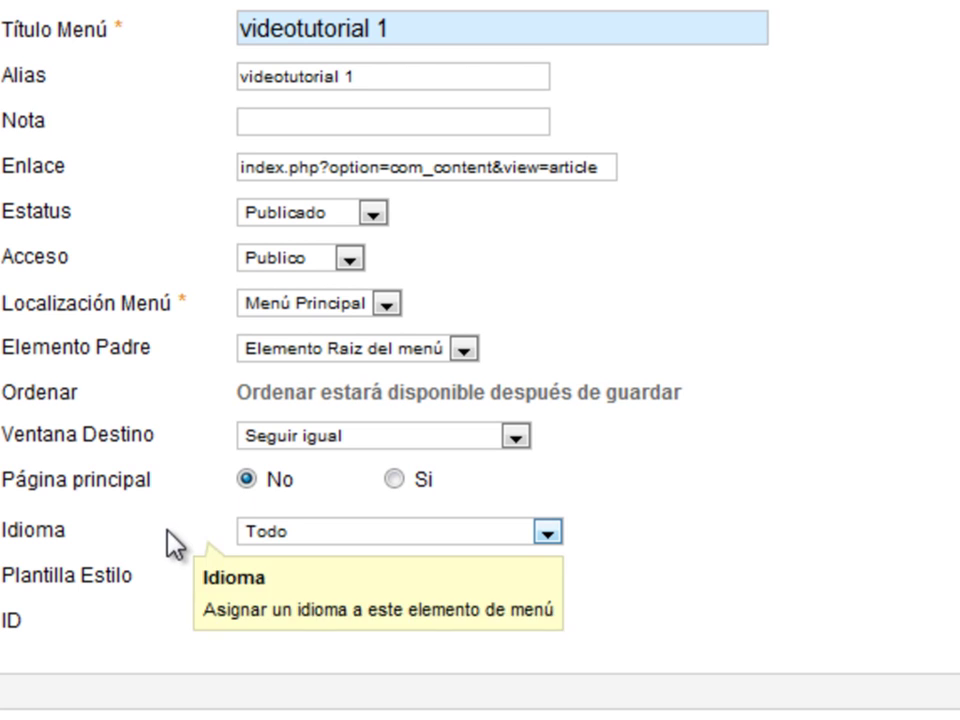
left_click(321, 580)
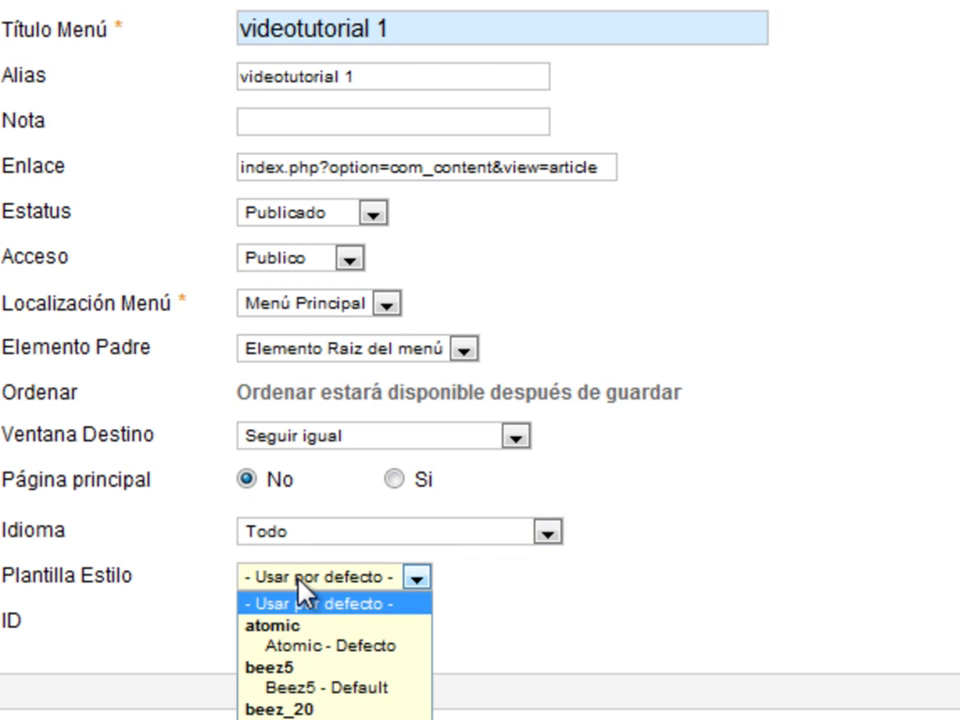
left_click(321, 580)
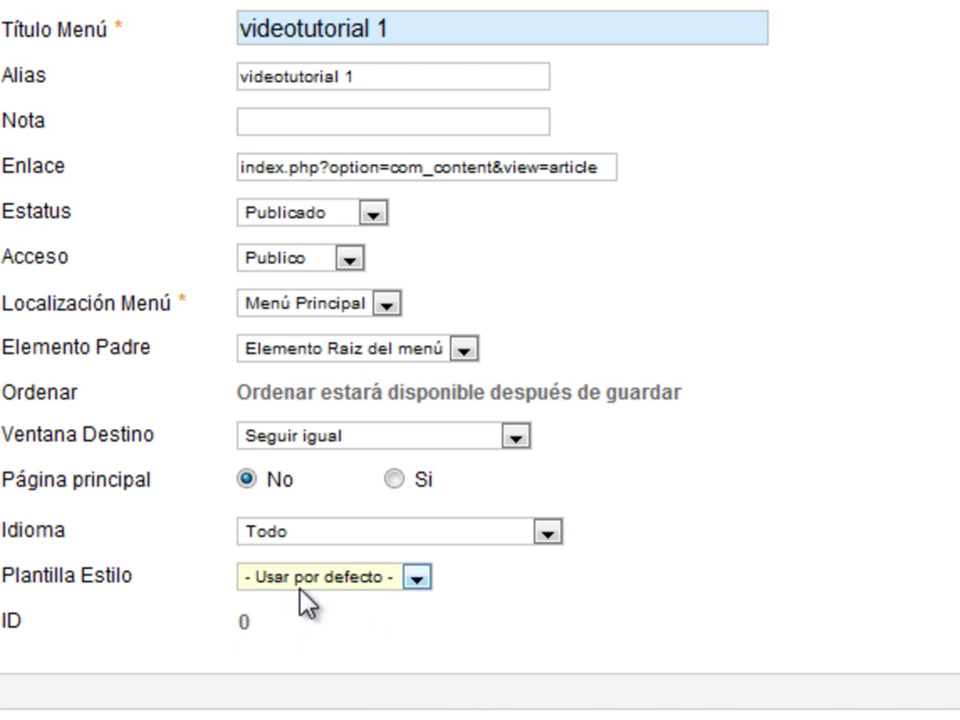
left_click(272, 580)
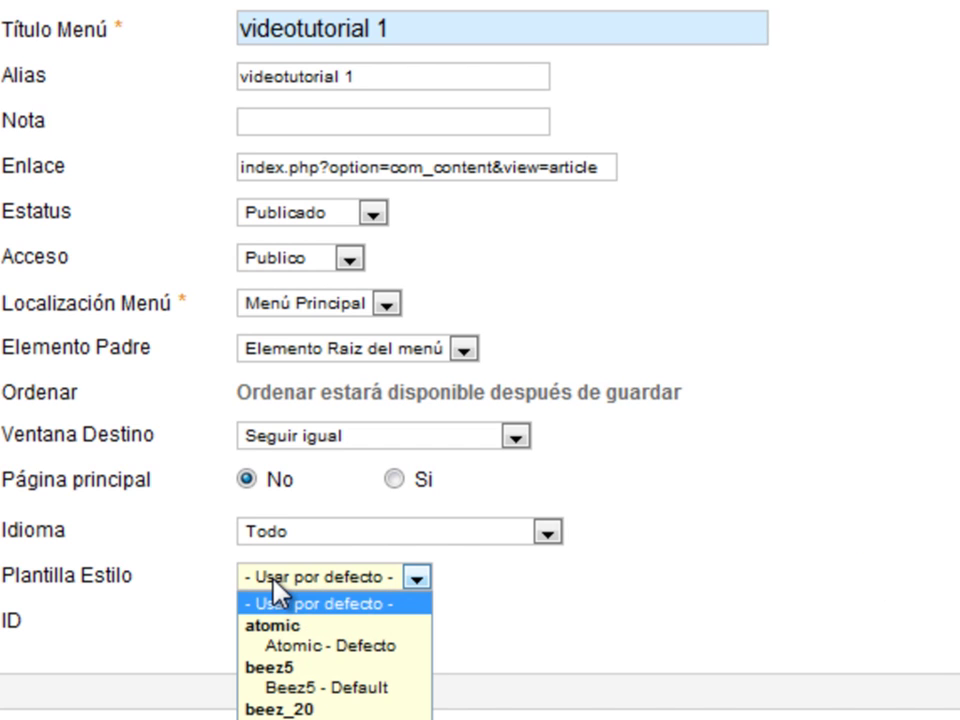
left_click(273, 580)
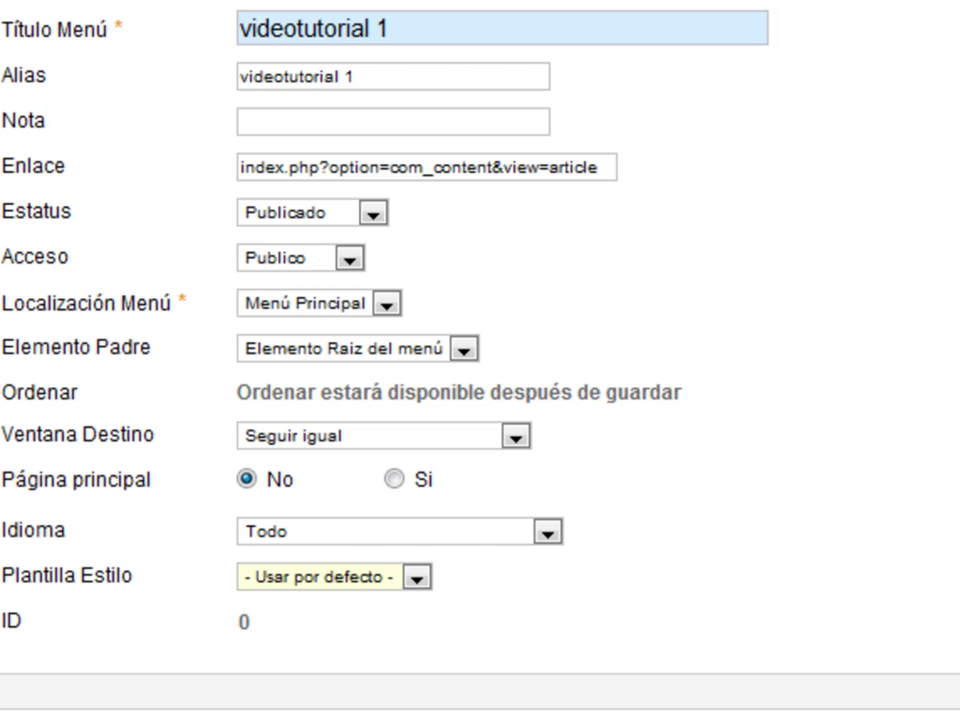